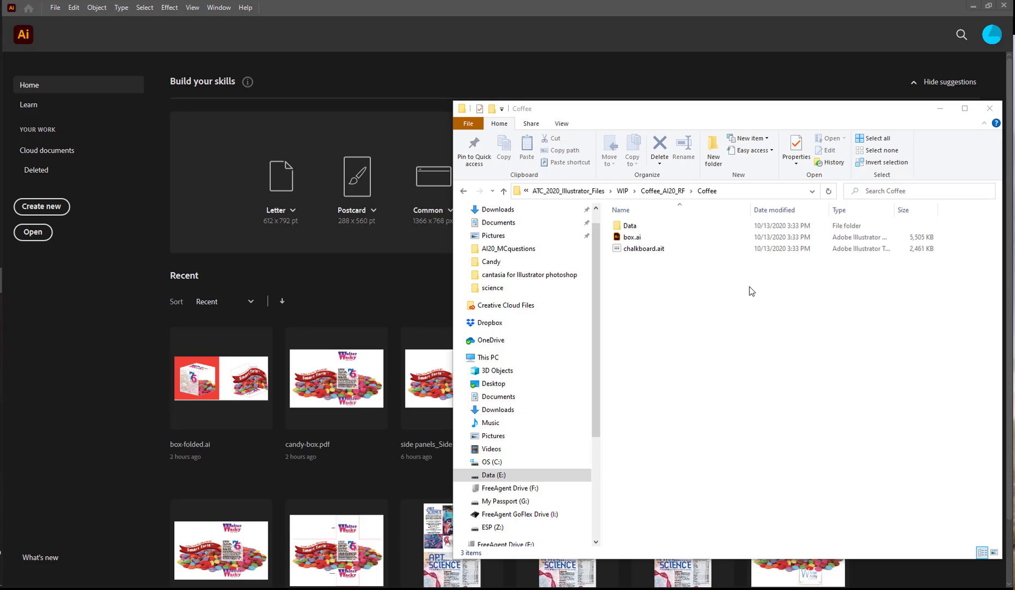
# Step: Open the chalkboard.ait template and draw a line graph spanning the area framed by the four guides
pyautogui.doubleClick(637, 249)
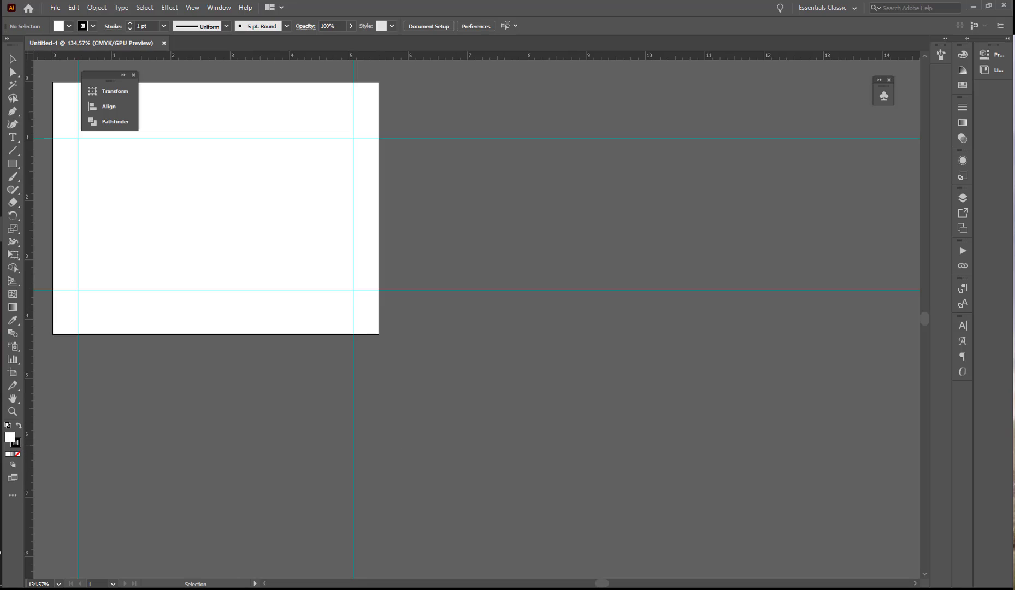
pyautogui.doubleClick(12, 399)
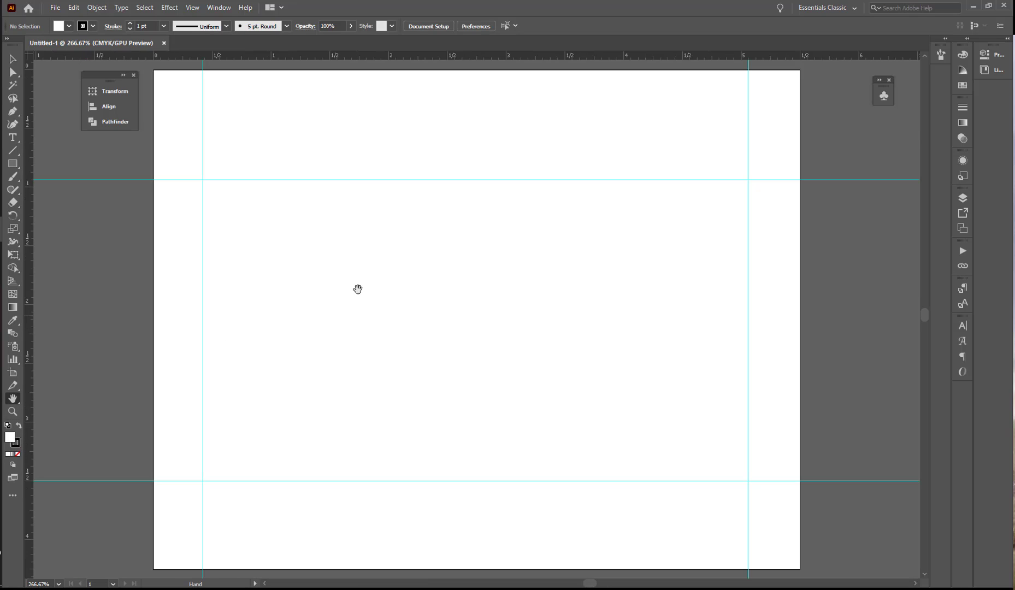
pyautogui.press('v')
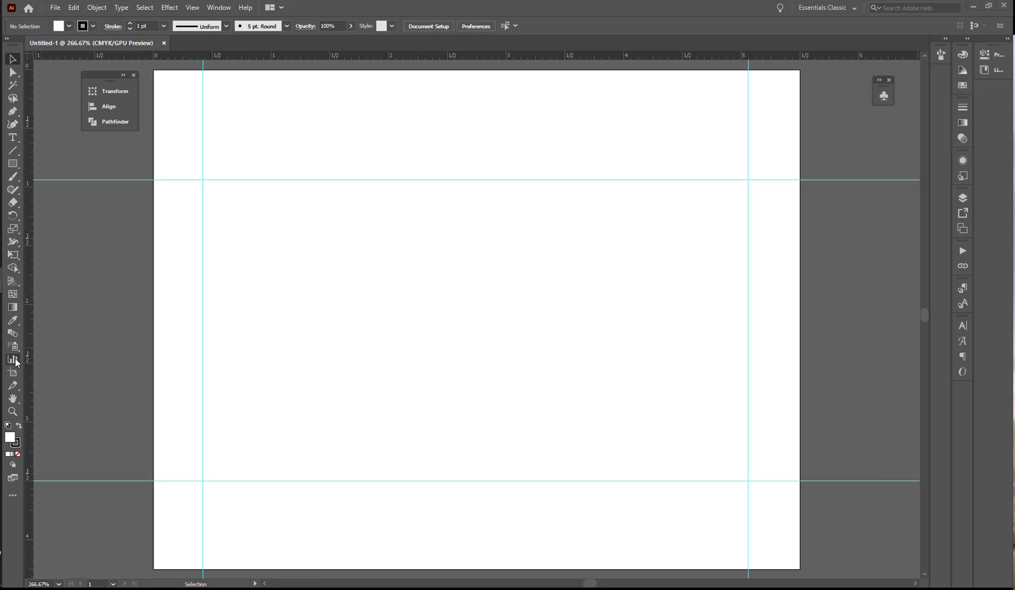
pyautogui.moveTo(17, 362); pyautogui.dragTo(64, 411)
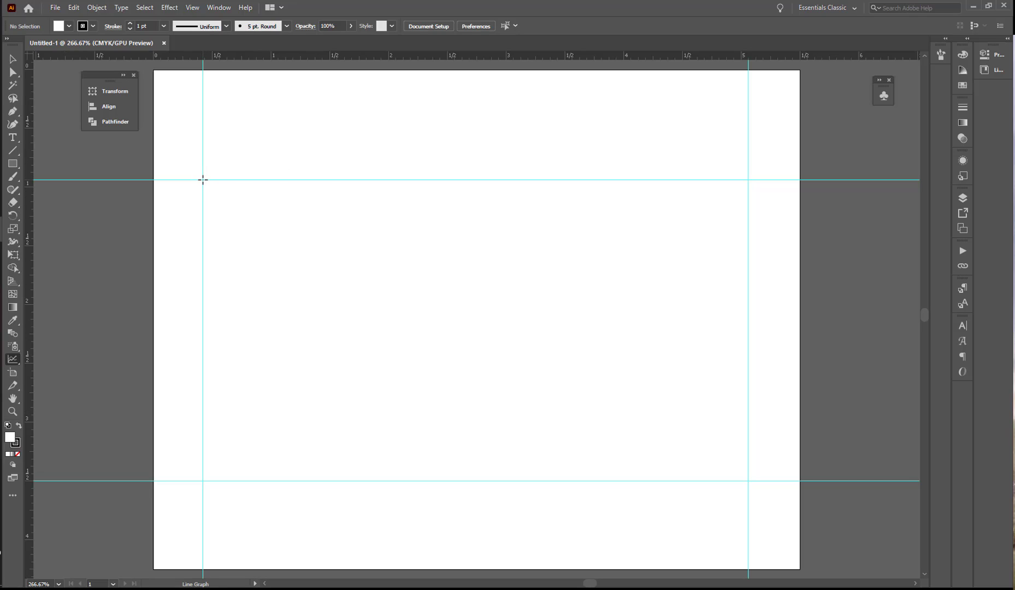
pyautogui.moveTo(204, 178)
pyautogui.mouseDown()
pyautogui.moveTo(414, 328)
pyautogui.moveTo(749, 481)
pyautogui.mouseUp()
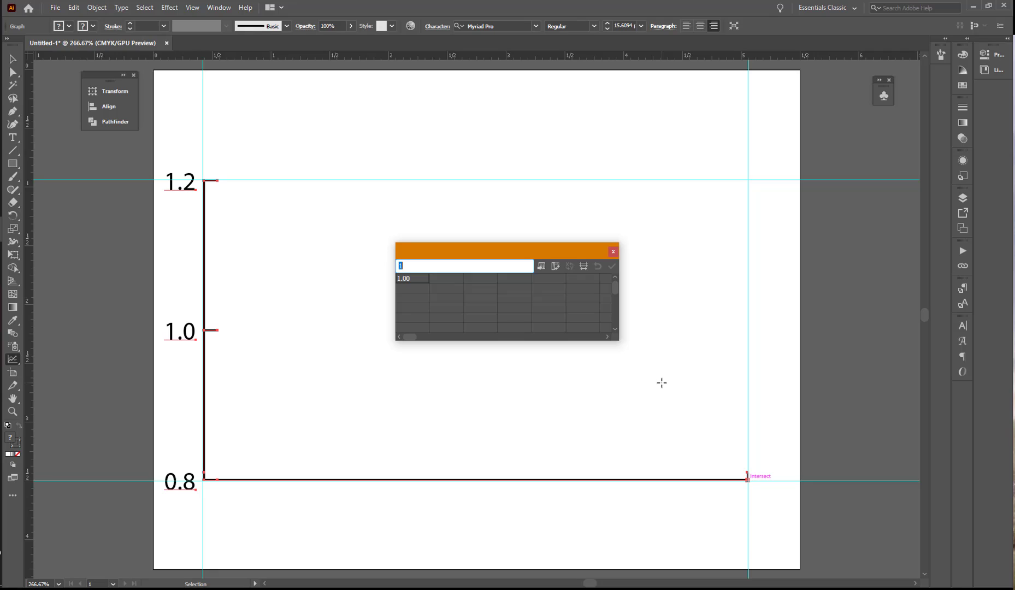
# Step: Import prices.txt from the Coffee project's Data folder as the graph data and apply it to the line graph
pyautogui.click(542, 267)
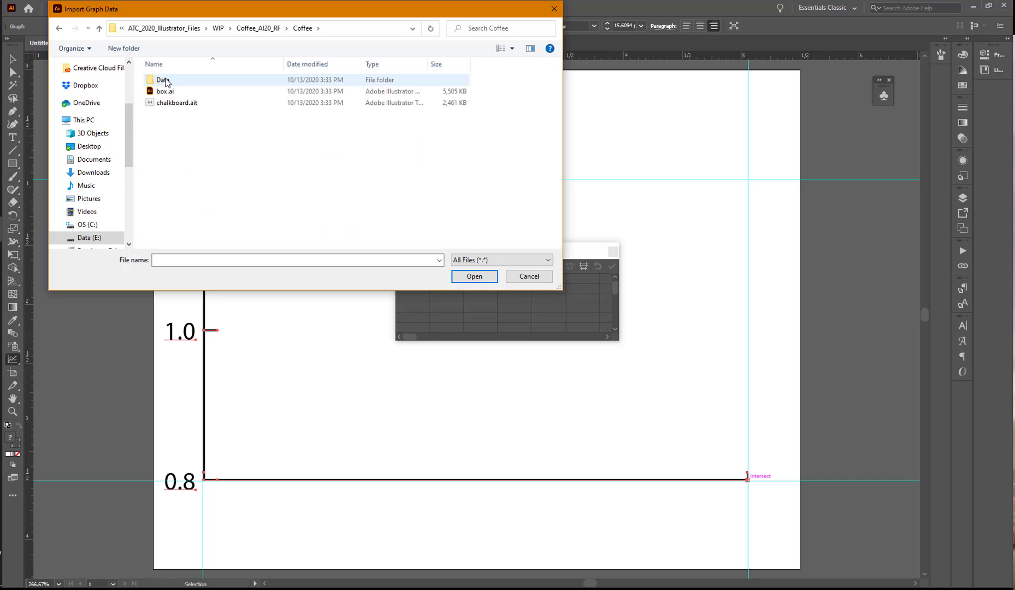
pyautogui.doubleClick(164, 79)
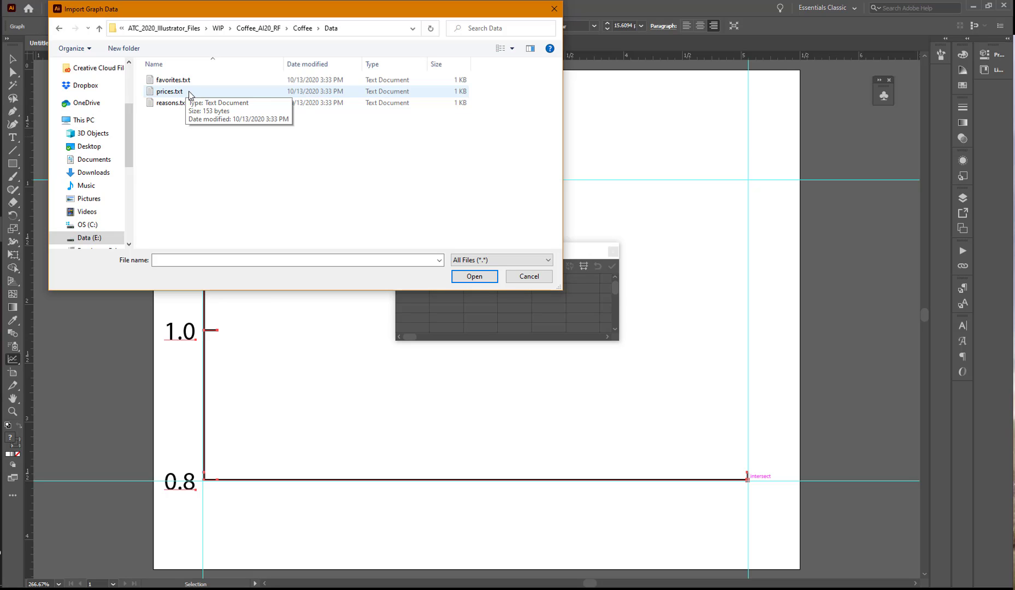
pyautogui.click(179, 93)
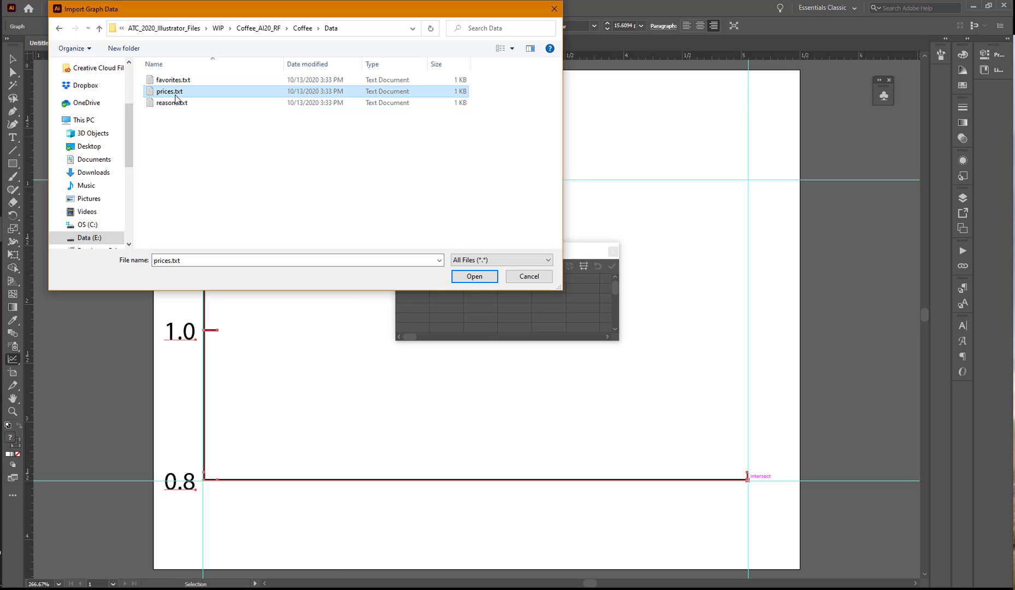
pyautogui.click(475, 277)
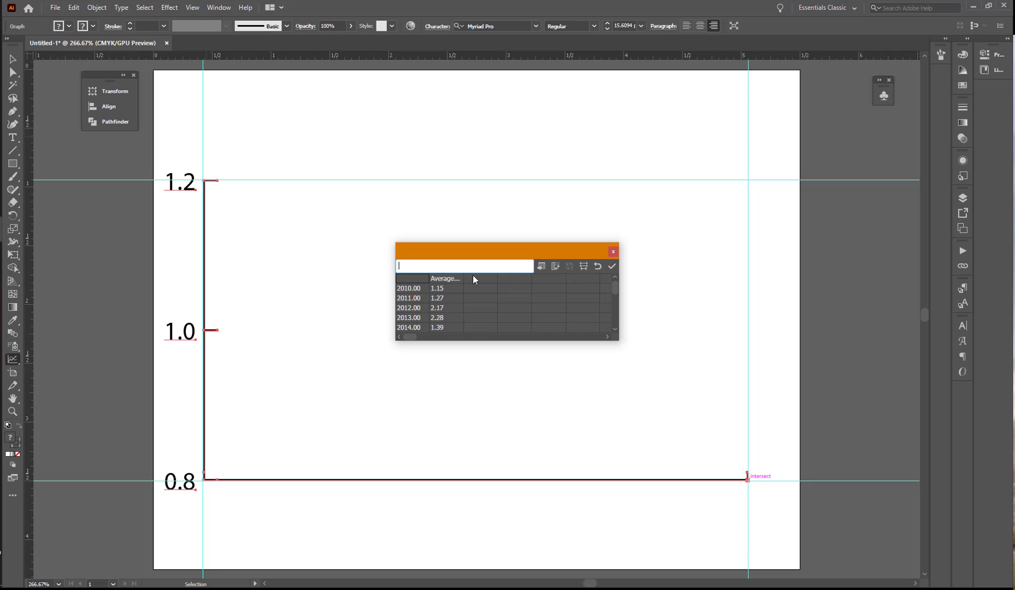
pyautogui.click(611, 267)
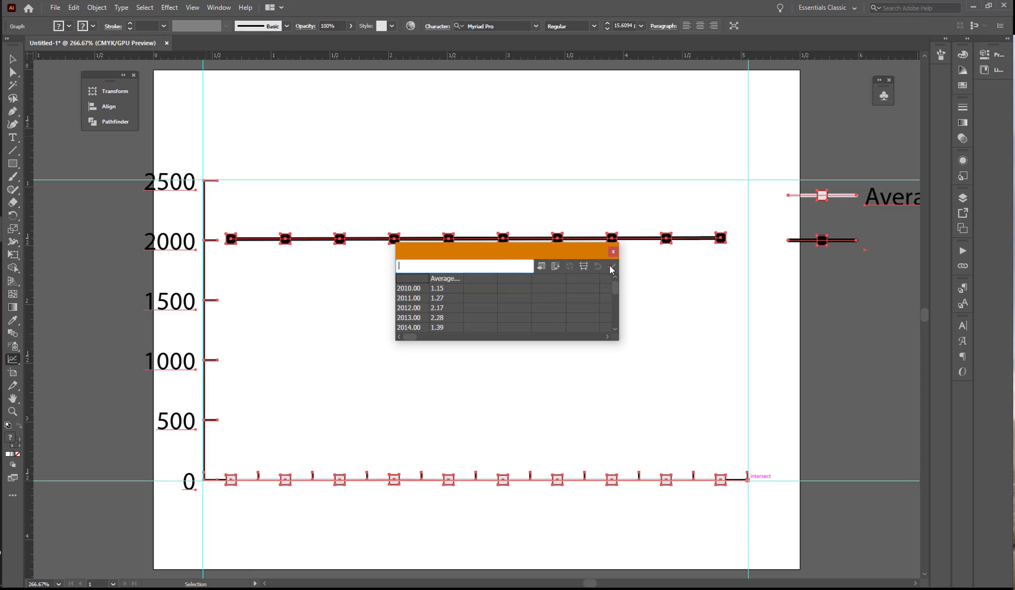
# Step: Enclose the year 2010 in straight quotation marks in the graph data and enlarge the data window to show all rows
pyautogui.click(414, 290)
pyautogui.click(400, 265)
pyautogui.write('"2010')
pyautogui.press('Tab')
pyautogui.click(425, 286)
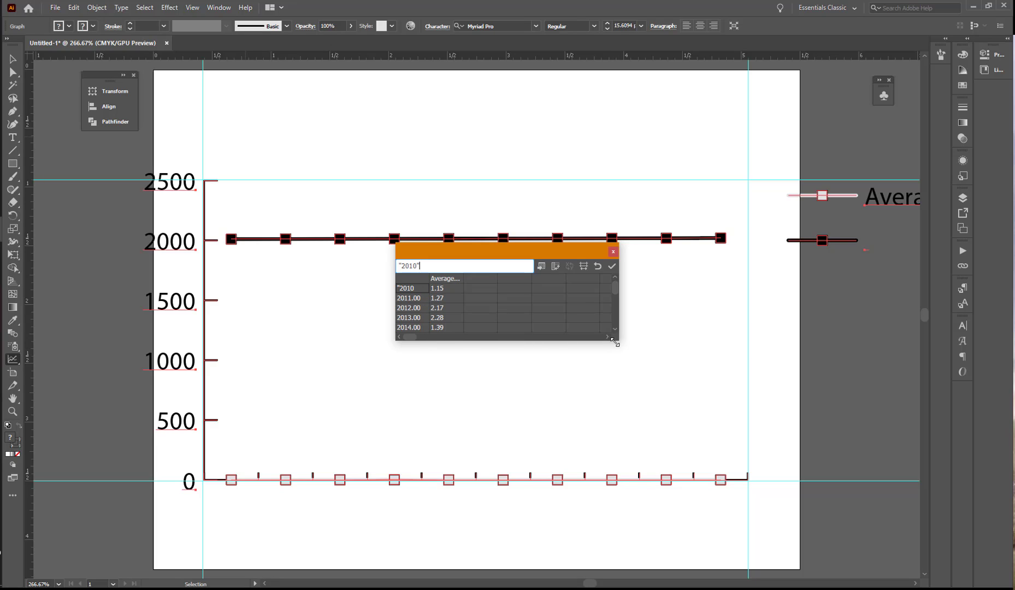
pyautogui.moveTo(617, 340); pyautogui.dragTo(580, 427)
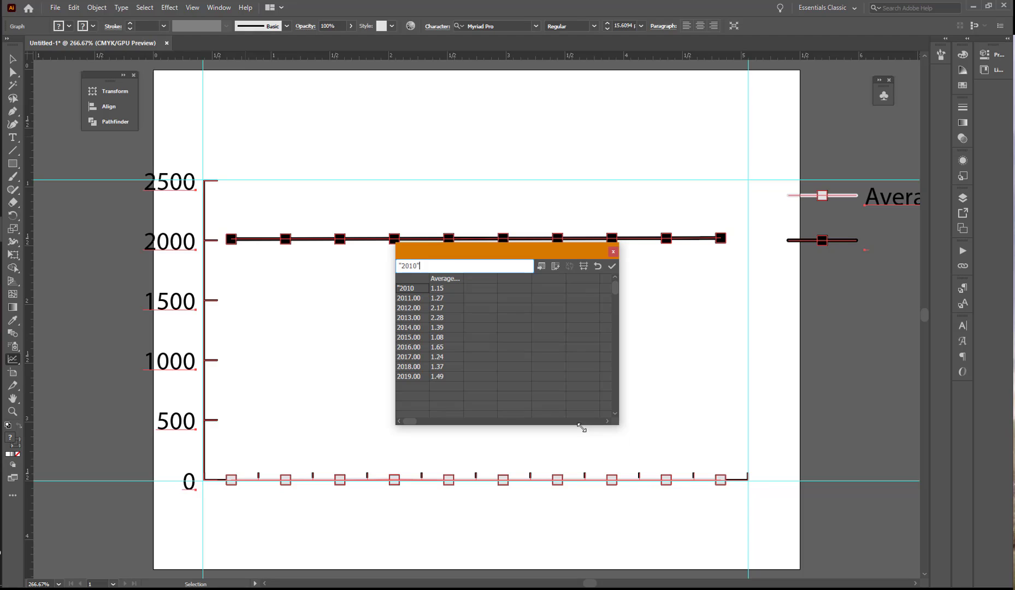
# Step: Change the 2011 and 2012 row labels in the graph data to "2011" and "2012", including the quotation marks
pyautogui.click(410, 299)
pyautogui.write('"2011"')
pyautogui.press('Return')
pyautogui.click(400, 266)
pyautogui.write('"2012"')
pyautogui.press('Return')
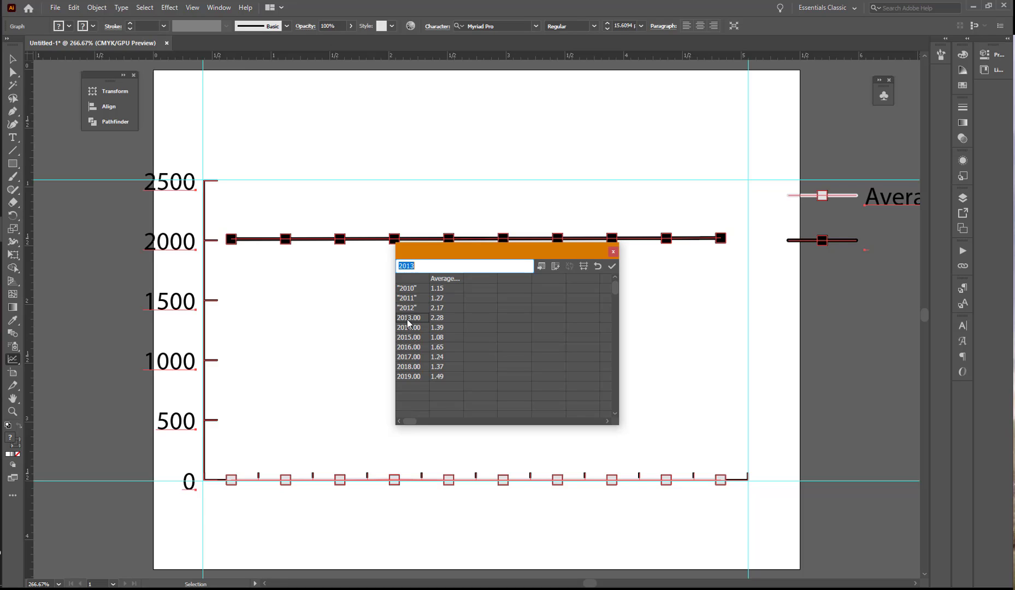
# Step: Put quotation marks around the years 2013 and 2014 in the first column of the graph data
pyautogui.click(399, 264)
pyautogui.write('"2013"')
pyautogui.press('Return')
pyautogui.click(401, 265)
pyautogui.write('"')
pyautogui.doubleClick(420, 264)
pyautogui.click(420, 265)
pyautogui.write('"')
pyautogui.press('Return')
# Step: Add quotation marks around the 2015 and 2016 row labels in the graph data
pyautogui.click(403, 265)
pyautogui.write('"')
pyautogui.click(418, 266)
pyautogui.write('"')
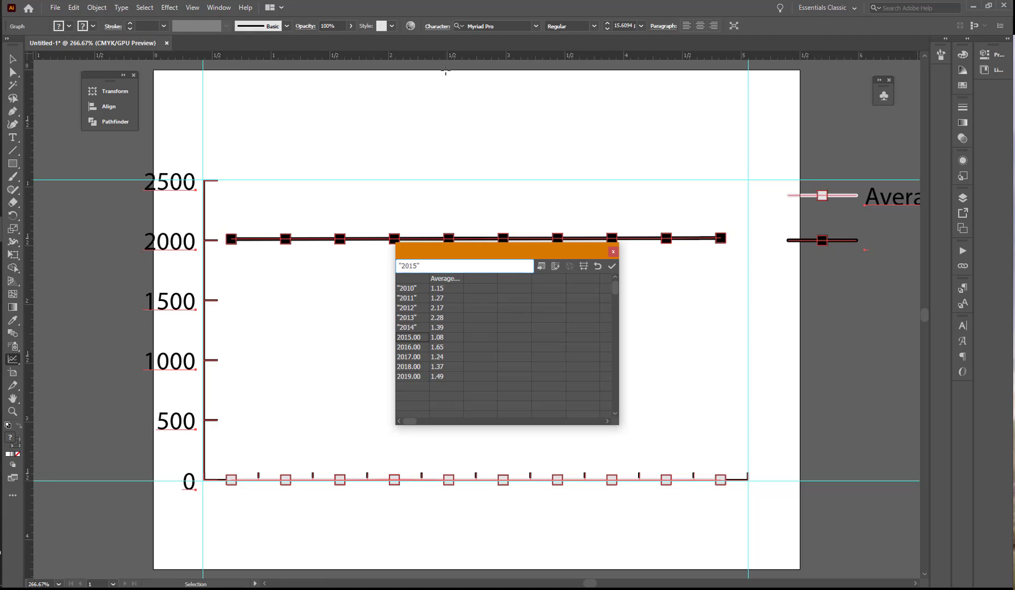
pyautogui.press('Return')
pyautogui.click(419, 264)
pyautogui.write('"')
pyautogui.doubleClick(420, 264)
pyautogui.click(401, 266)
pyautogui.write('"')
pyautogui.press('Return')
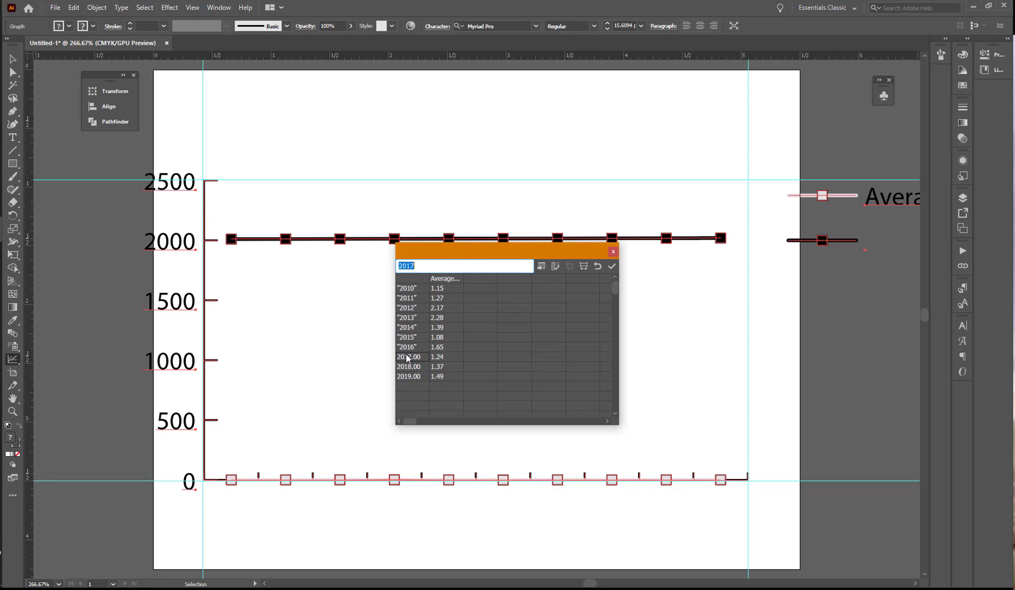
# Step: Enclose the years 2017 and 2018 in quotation marks in the graph data
pyautogui.click(402, 265)
pyautogui.write('"')
pyautogui.write('"')
pyautogui.press('Return')
pyautogui.click(412, 265)
pyautogui.write('"2018"')
pyautogui.press('Return')
# Step: Put quotation marks around the year 2019 and apply the edited data to the line graph
pyautogui.click(400, 267)
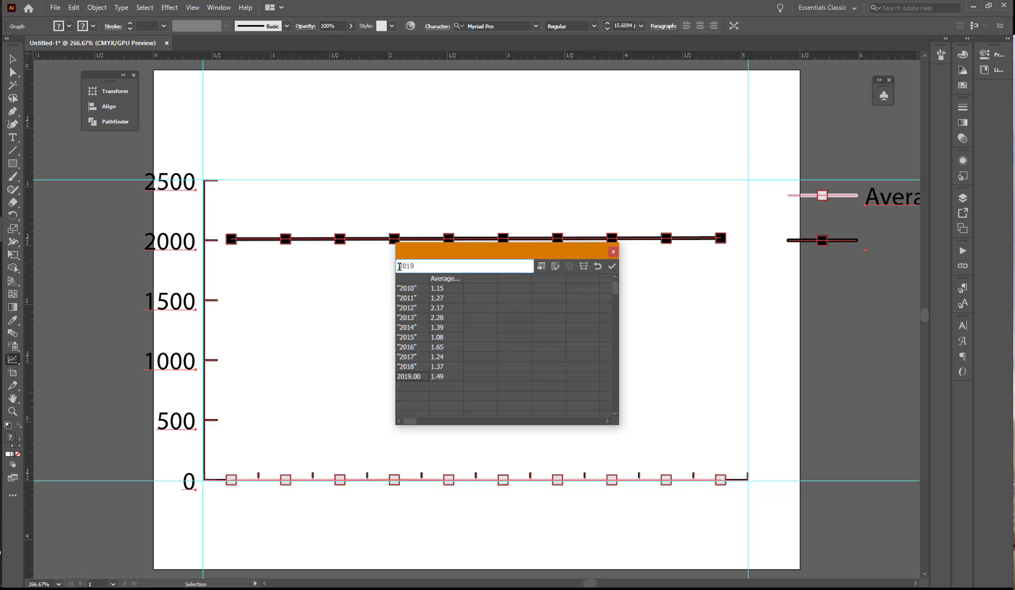
pyautogui.write('"')
pyautogui.press('End')
pyautogui.write('"')
pyautogui.click(613, 266)
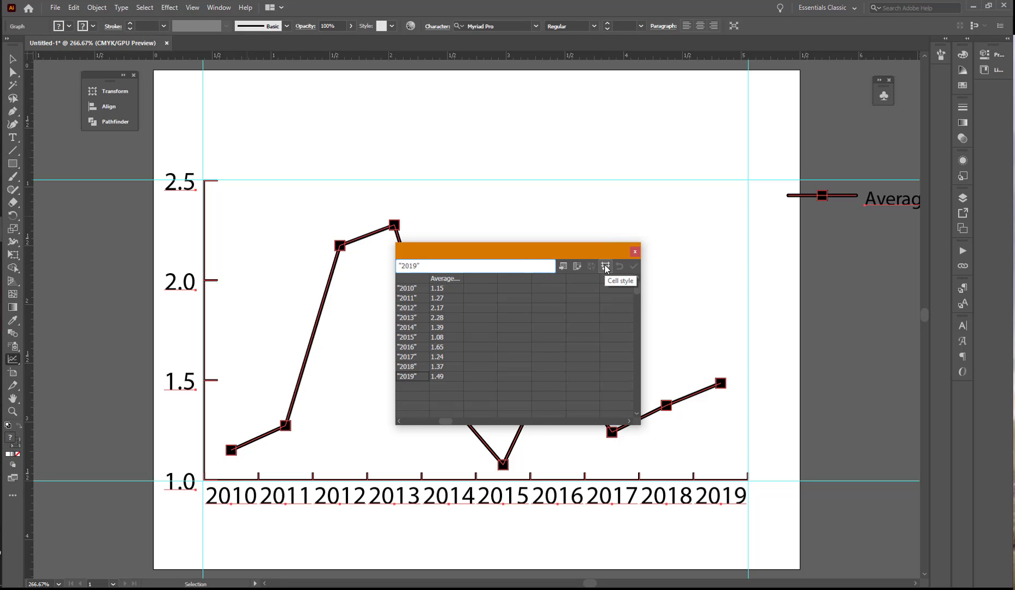
# Step: Set the graph data's cell style to 3 decimals, then close the data window and save the changes
pyautogui.click(605, 268)
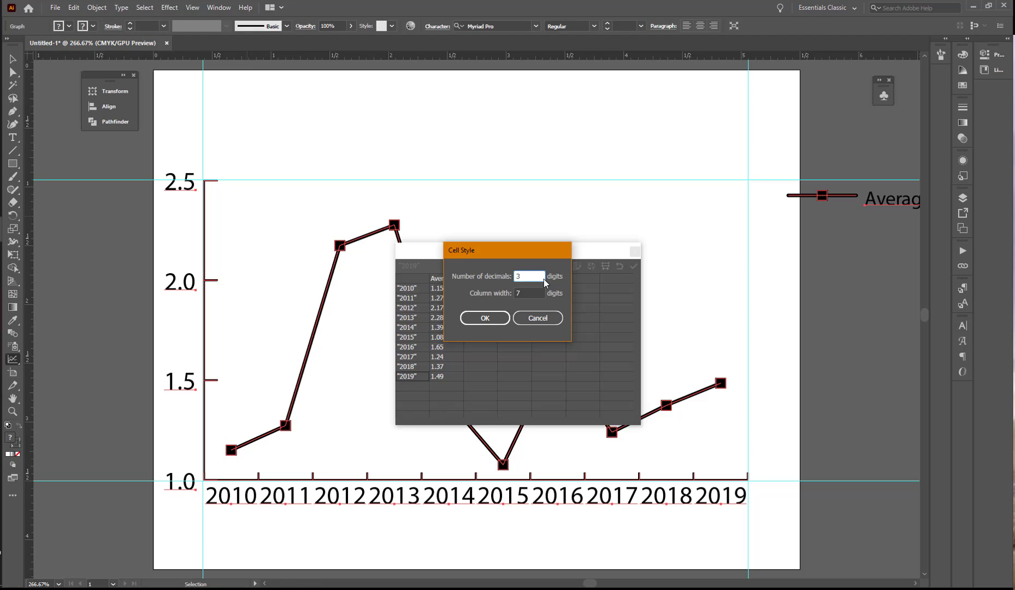
pyautogui.click(491, 323)
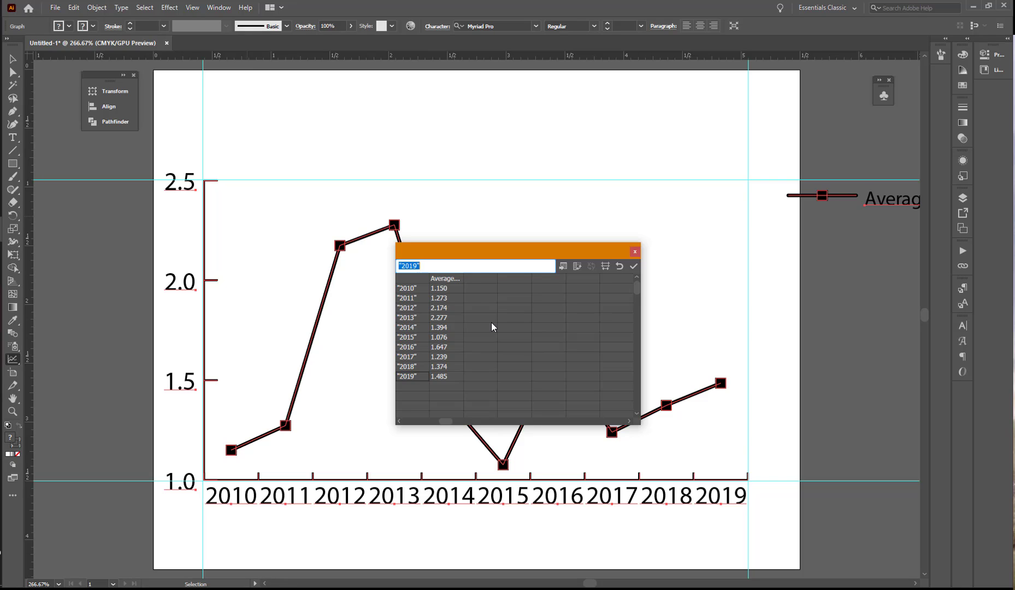
pyautogui.click(636, 252)
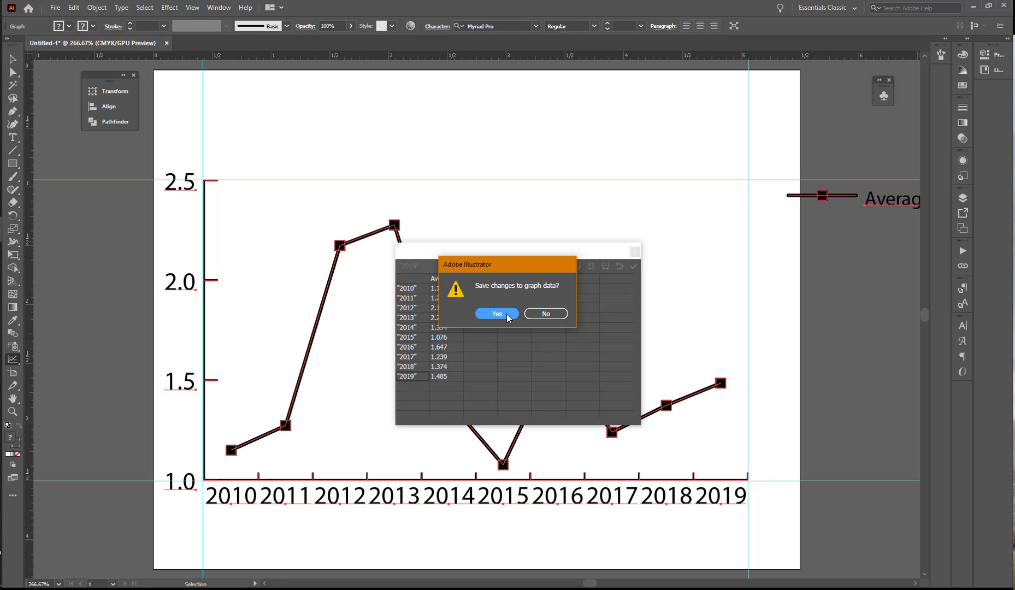
pyautogui.click(506, 315)
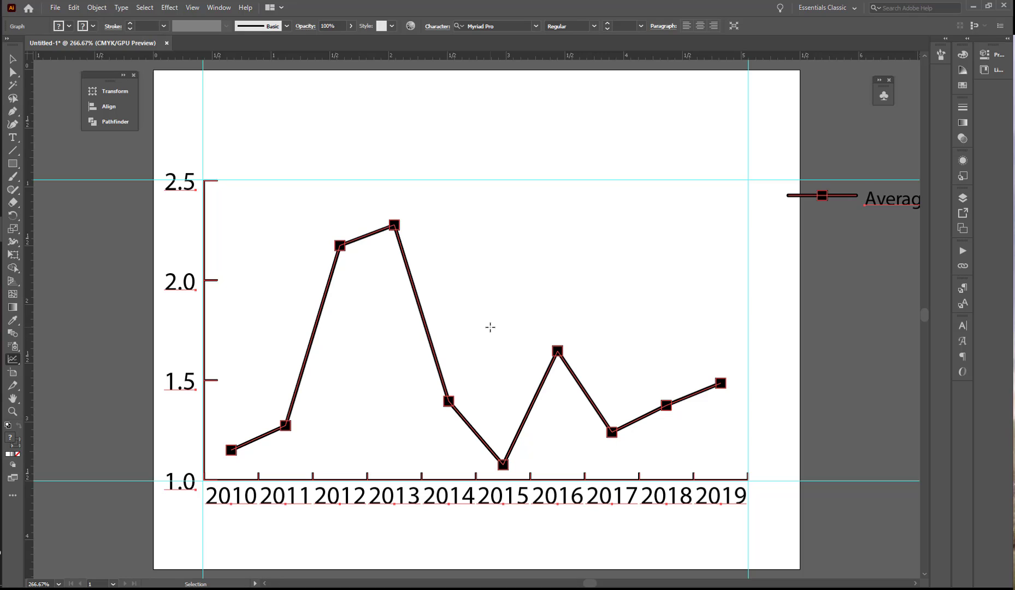
# Step: Save the document as an Adobe Illustrator file named Price-graph with the default Illustrator 2020 options
pyautogui.click(57, 9)
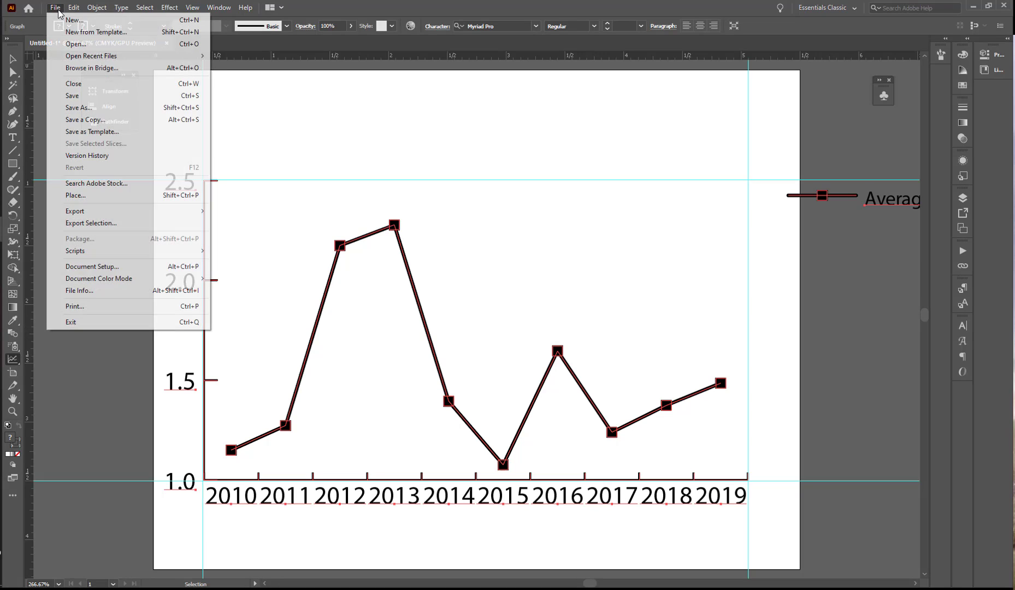
pyautogui.click(76, 95)
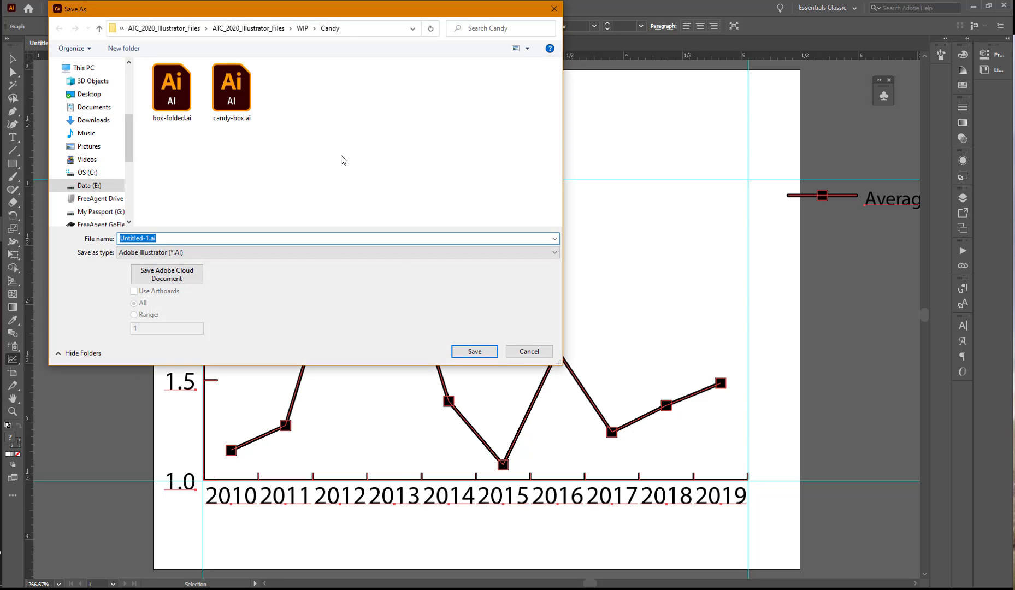
pyautogui.write('Price-graph')
pyautogui.click(472, 351)
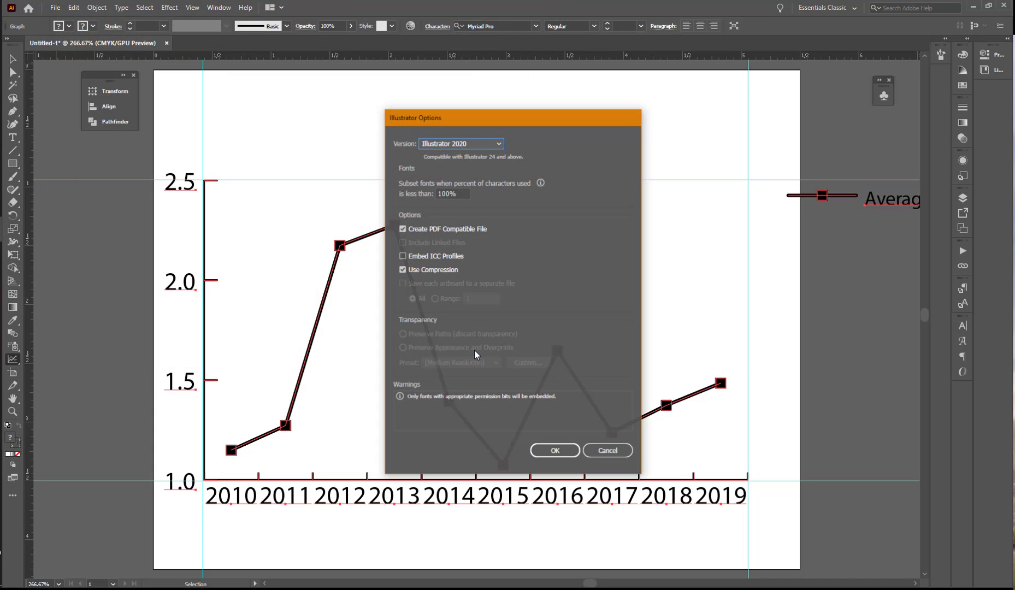
pyautogui.click(555, 451)
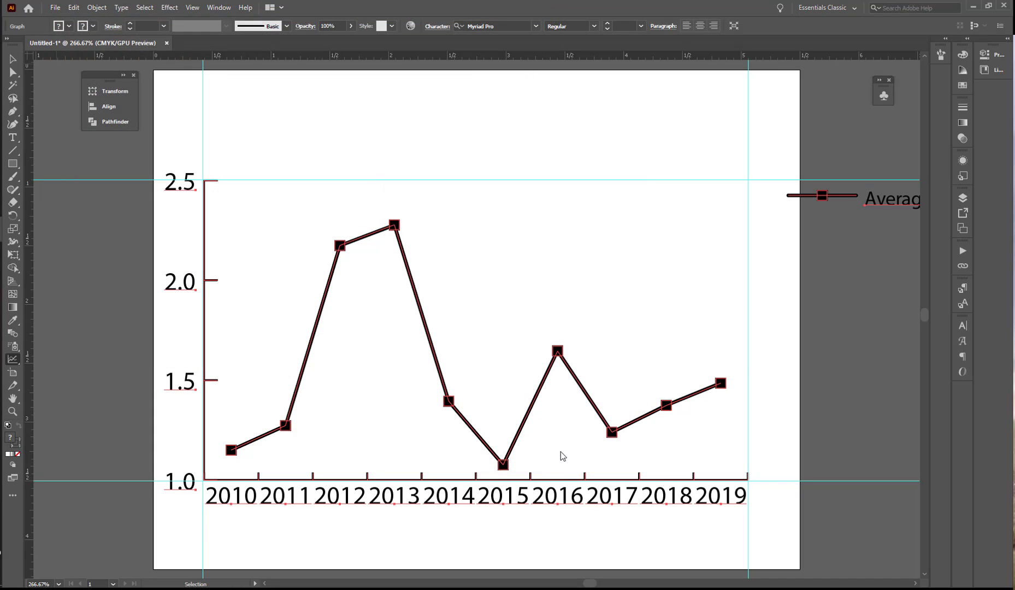
# Step: Select the whole line graph and set its text size to 9 pt
pyautogui.click(12, 59)
pyautogui.click(337, 259)
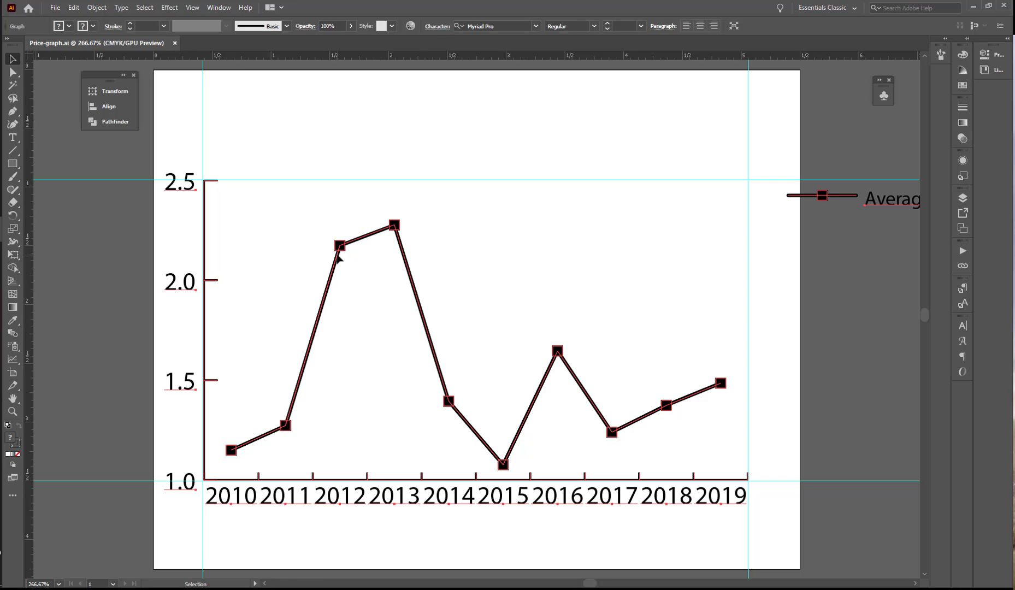
pyautogui.click(437, 26)
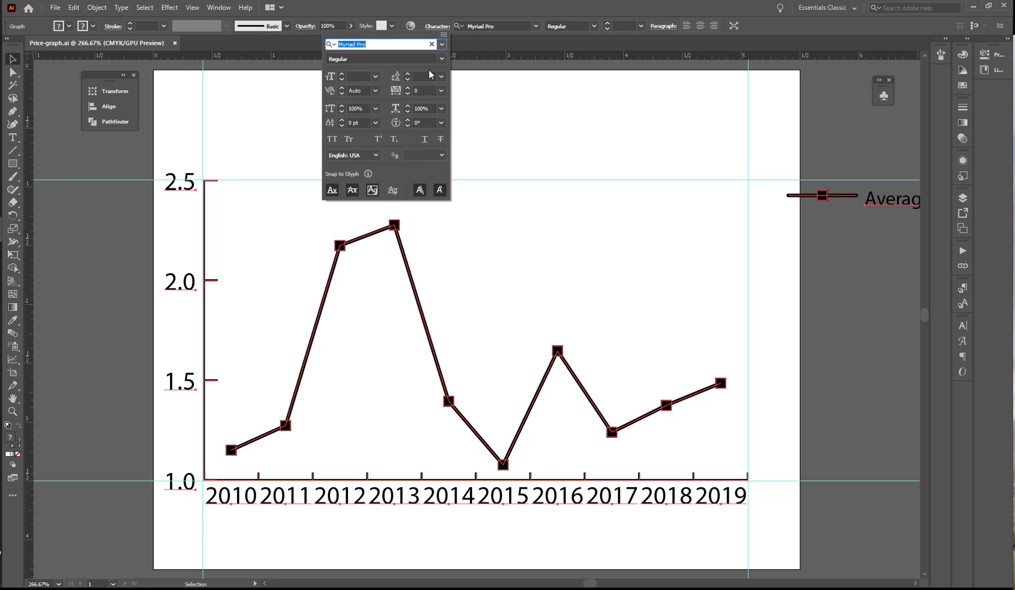
pyautogui.click(376, 77)
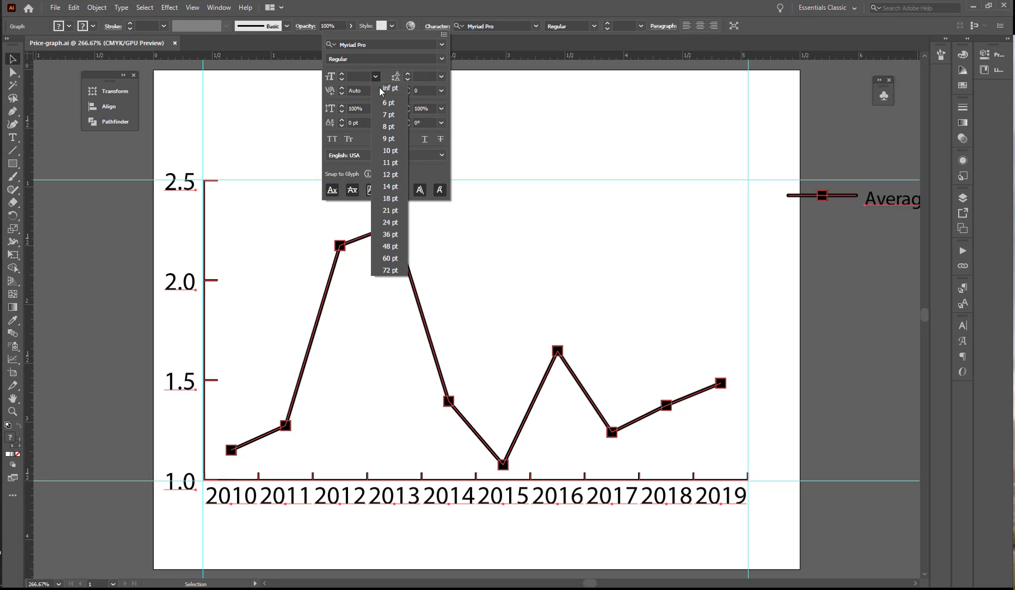
pyautogui.click(385, 139)
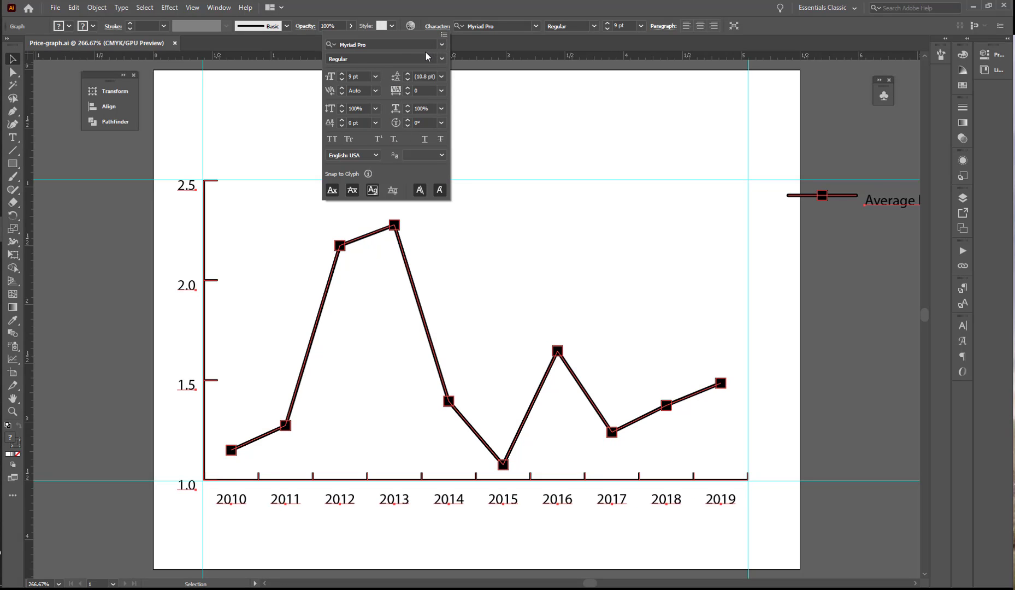
# Step: Change the font of the graph's text to ATC Onyx Normal
pyautogui.click(422, 44)
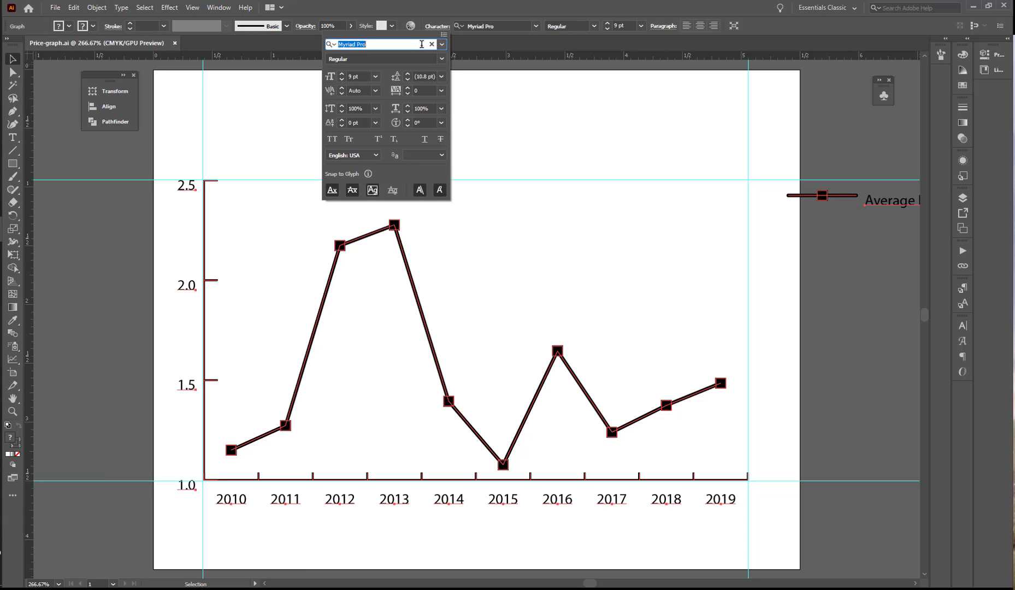
pyautogui.write('AT')
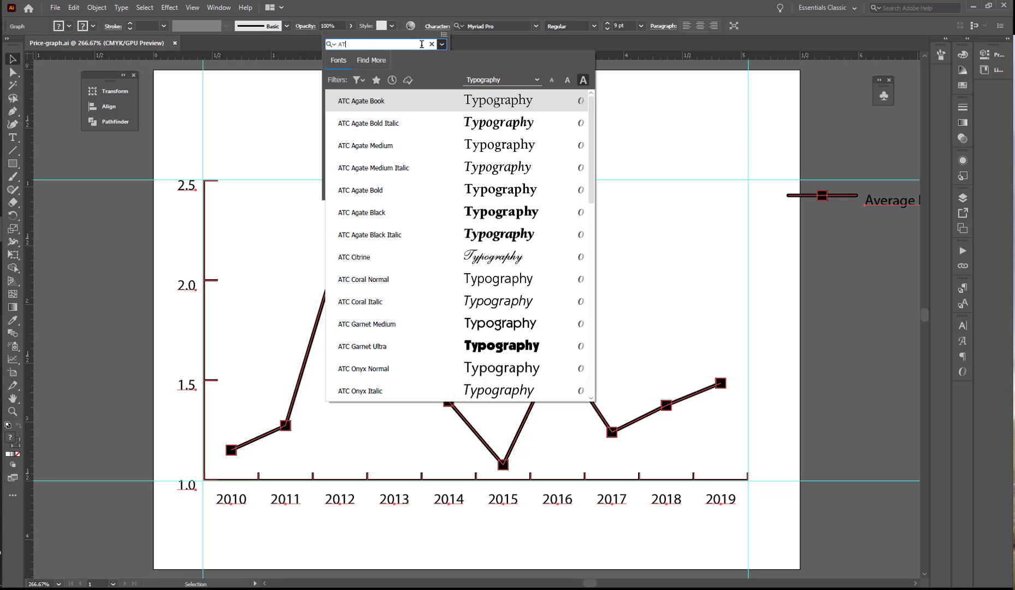
pyautogui.write('C Onyx')
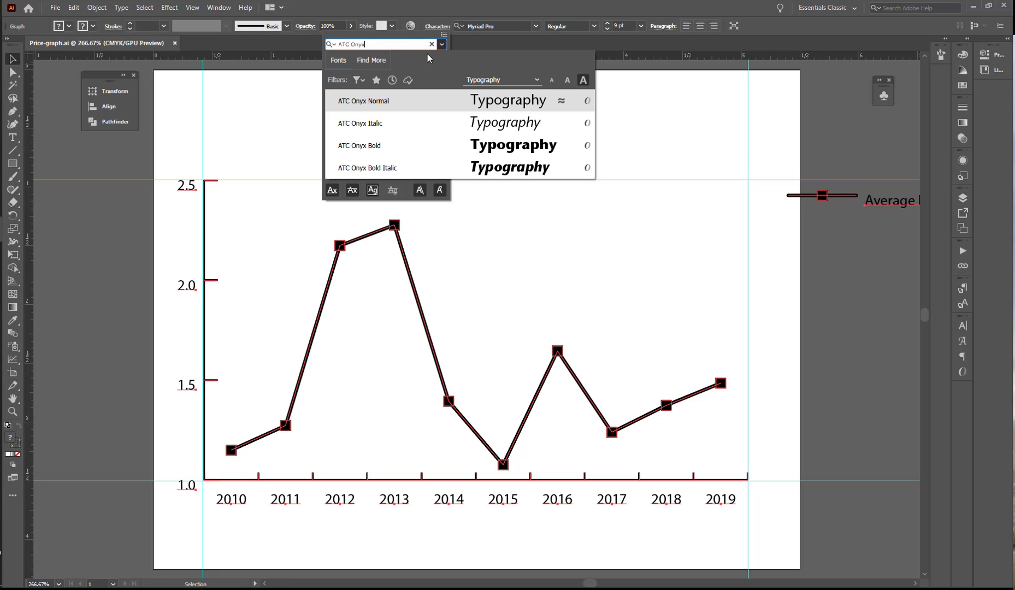
pyautogui.click(474, 99)
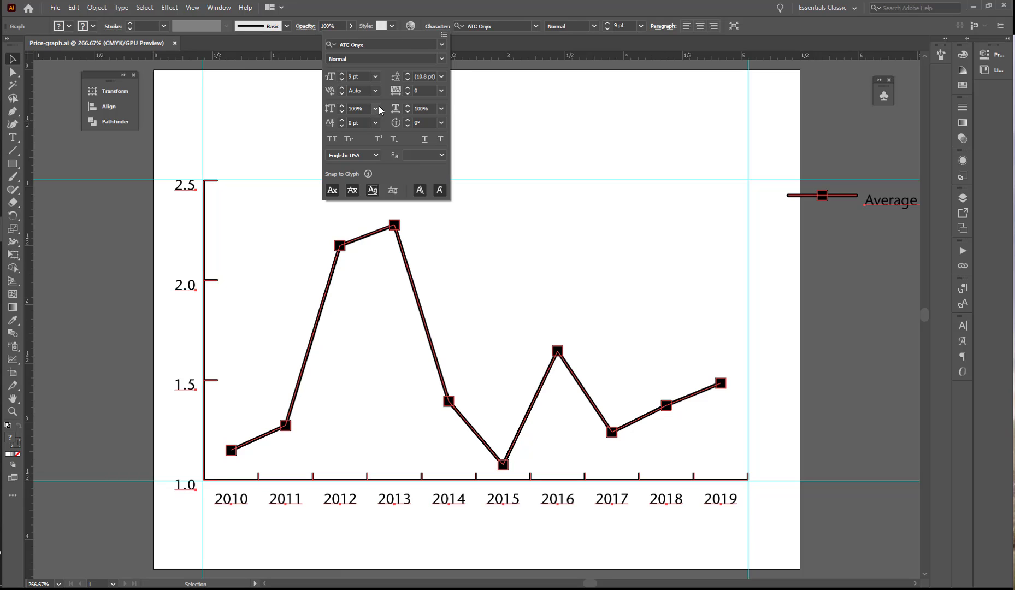
# Step: Set the horizontal scale of the graph's text to 90%
pyautogui.click(441, 109)
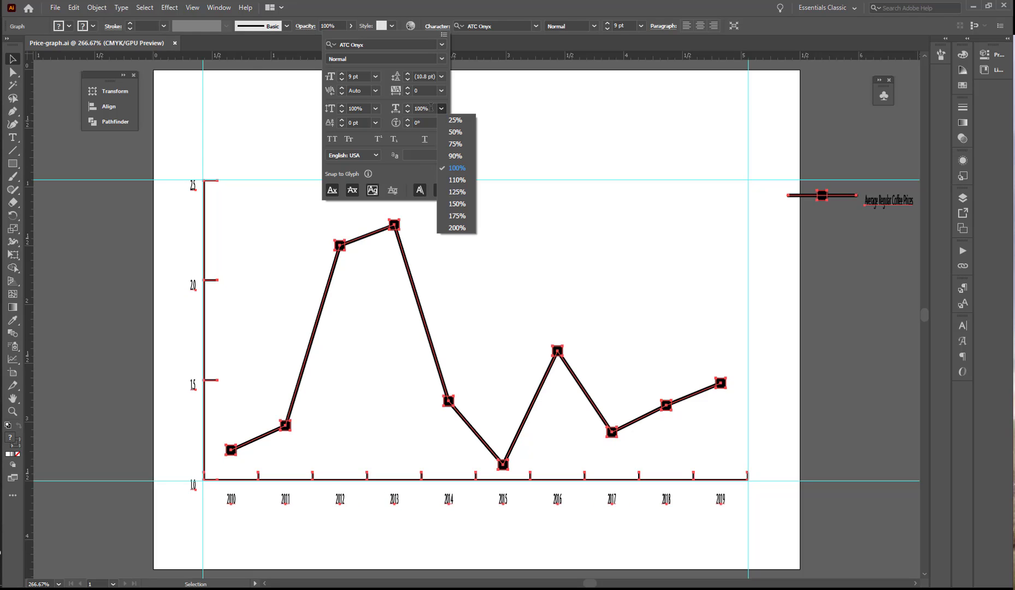
pyautogui.press('Escape')
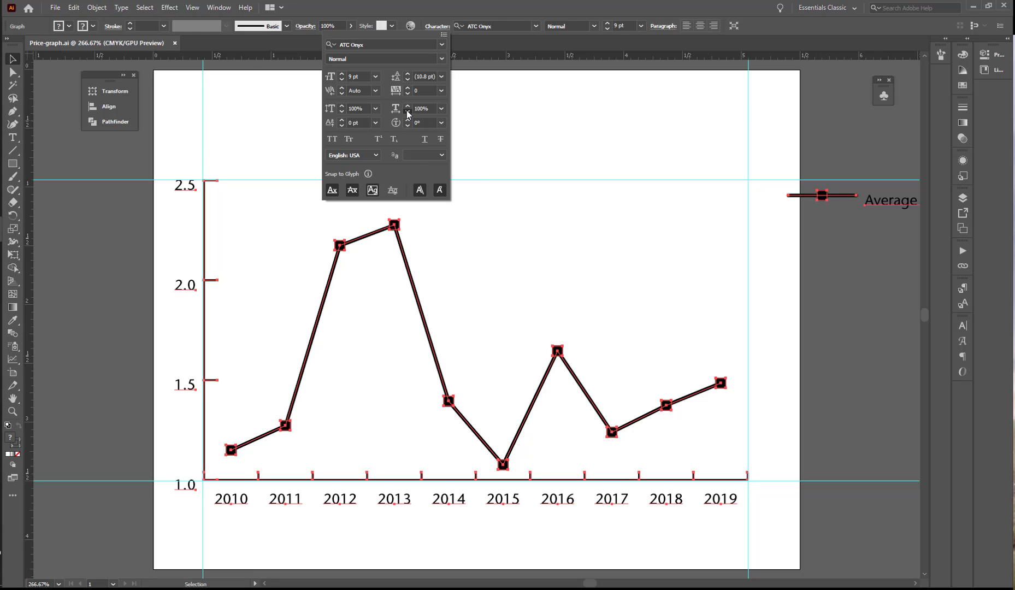
pyautogui.click(407, 112)
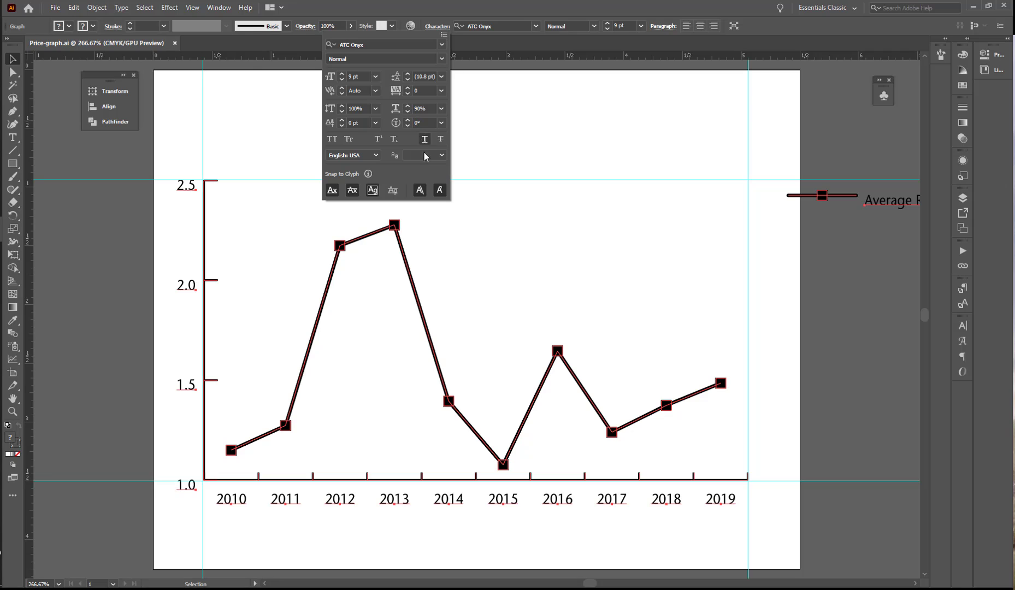
# Step: Open the graph's type settings and set the value axis tick marks to Full Width
pyautogui.rightClick(401, 246)
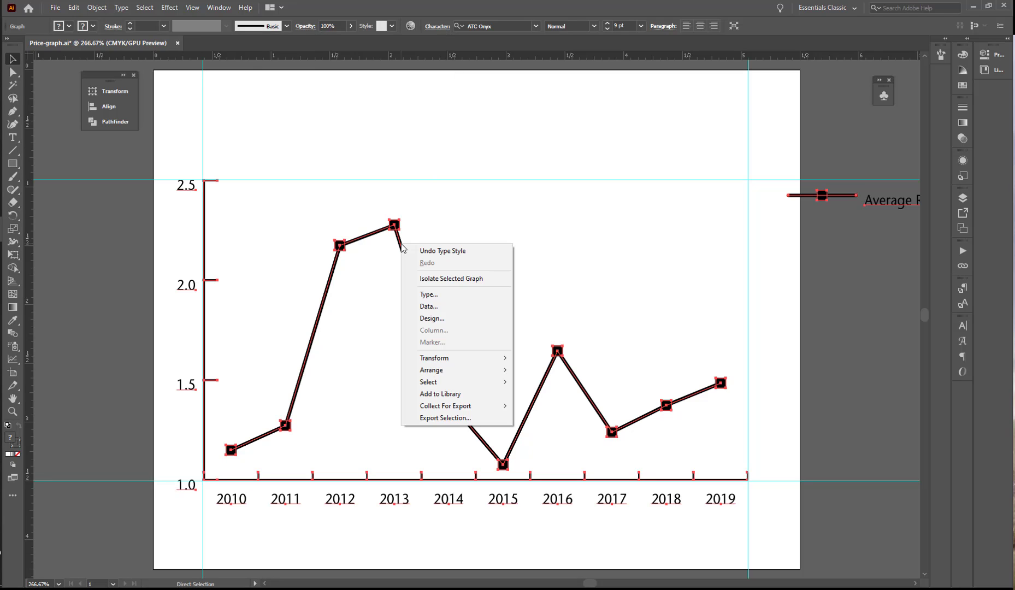
pyautogui.click(424, 295)
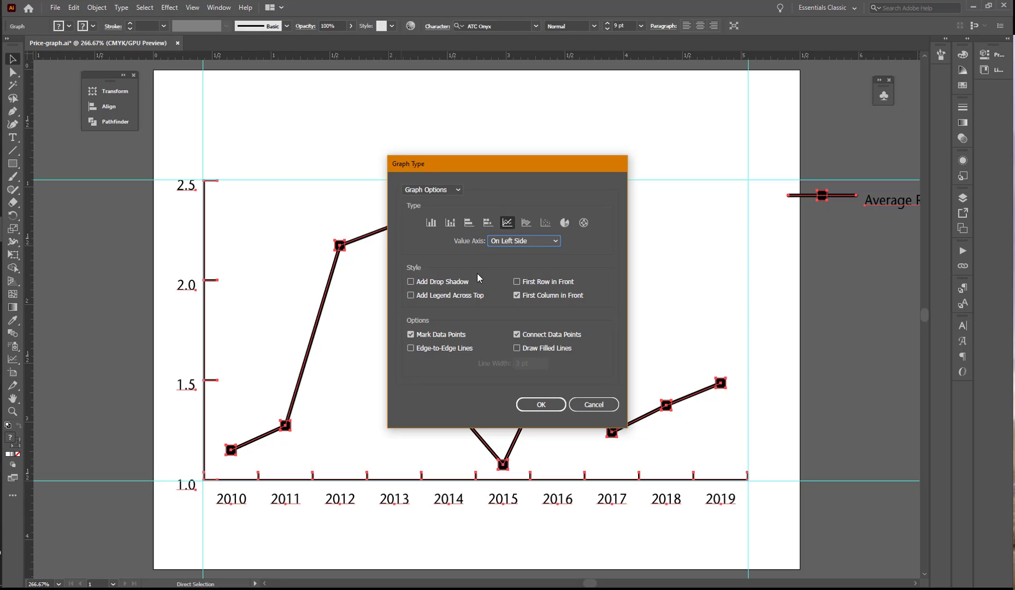
pyautogui.click(458, 190)
pyautogui.click(429, 213)
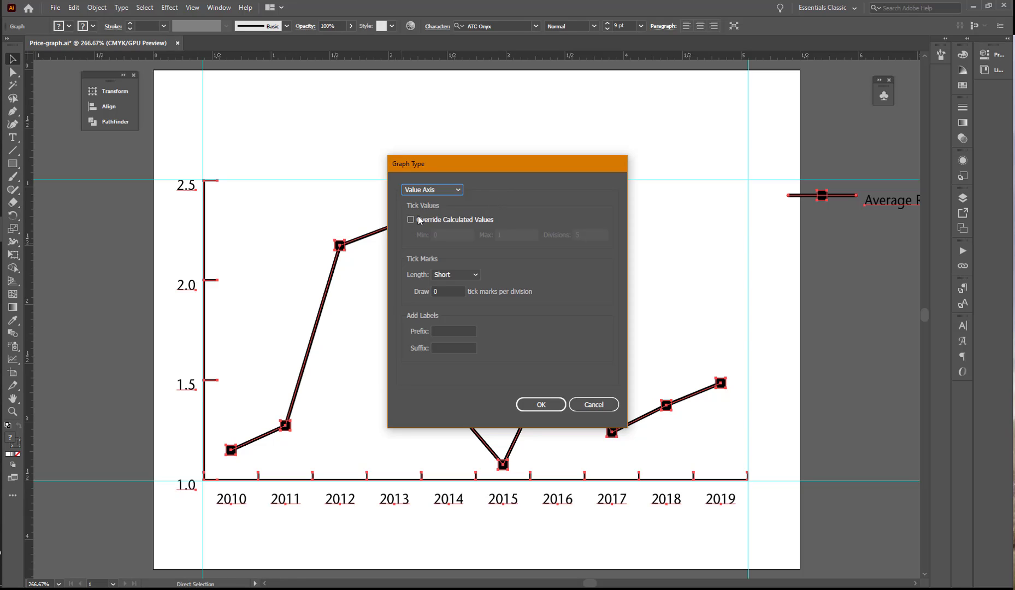
pyautogui.click(476, 276)
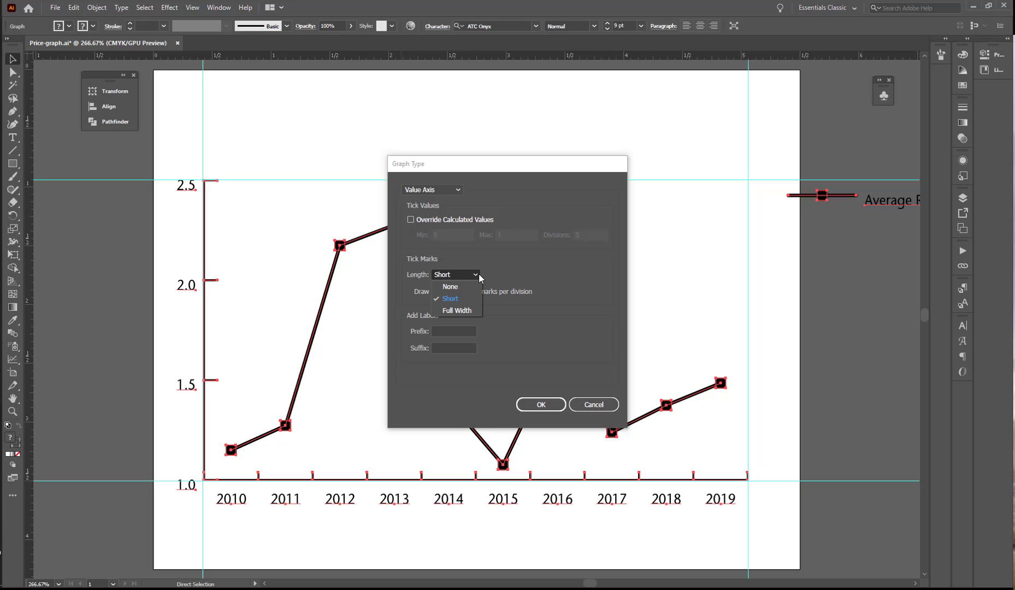
pyautogui.click(462, 311)
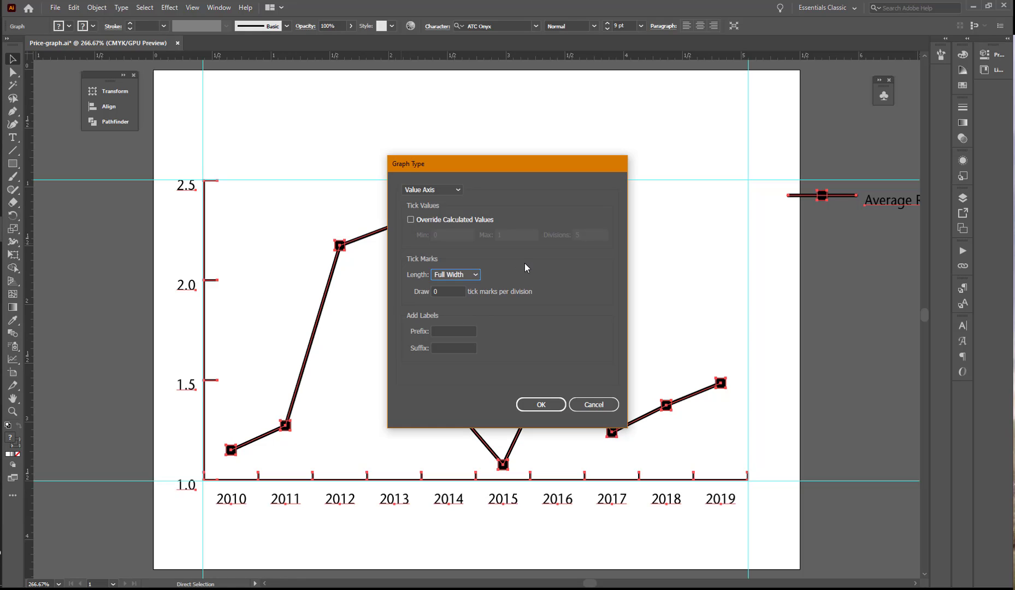
# Step: Add a $ prefix and a 0 suffix to the value axis labels
pyautogui.click(440, 331)
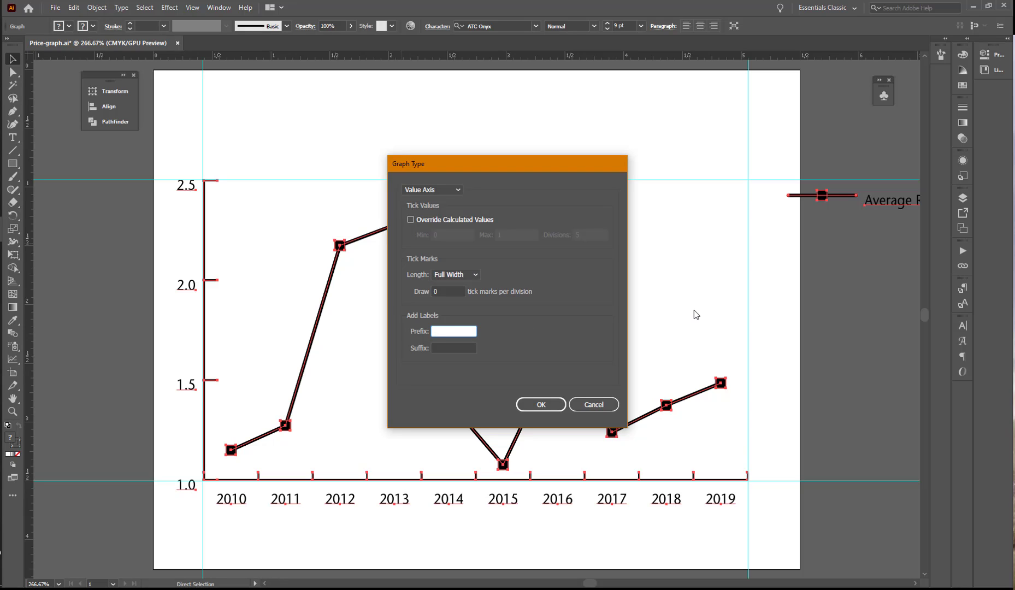
pyautogui.write('$')
pyautogui.click(447, 349)
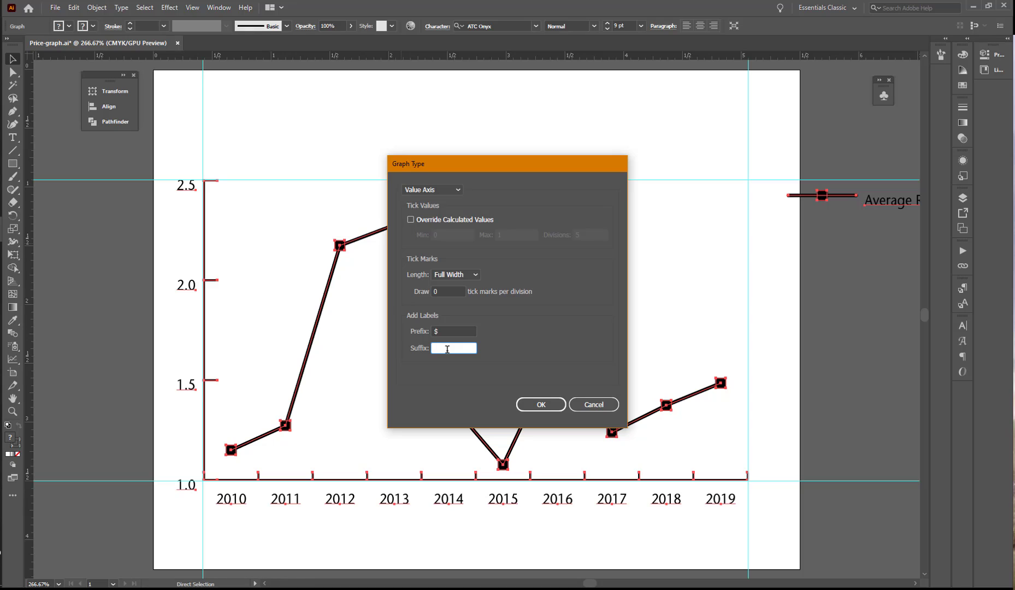
pyautogui.write('0')
# Step: Set the category axis tick mark length to None and apply the graph type settings
pyautogui.click(459, 190)
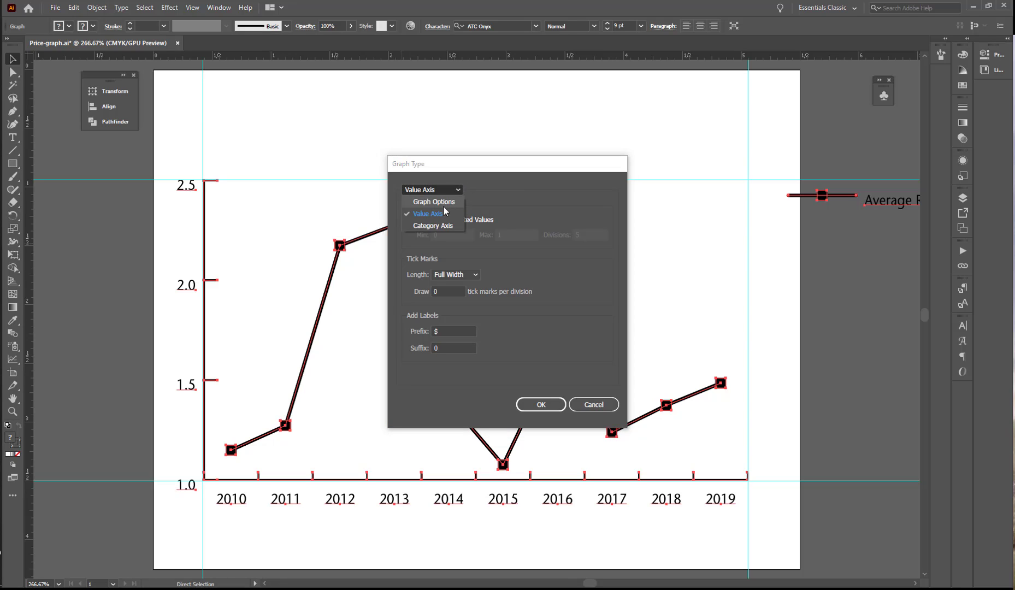
pyautogui.click(435, 226)
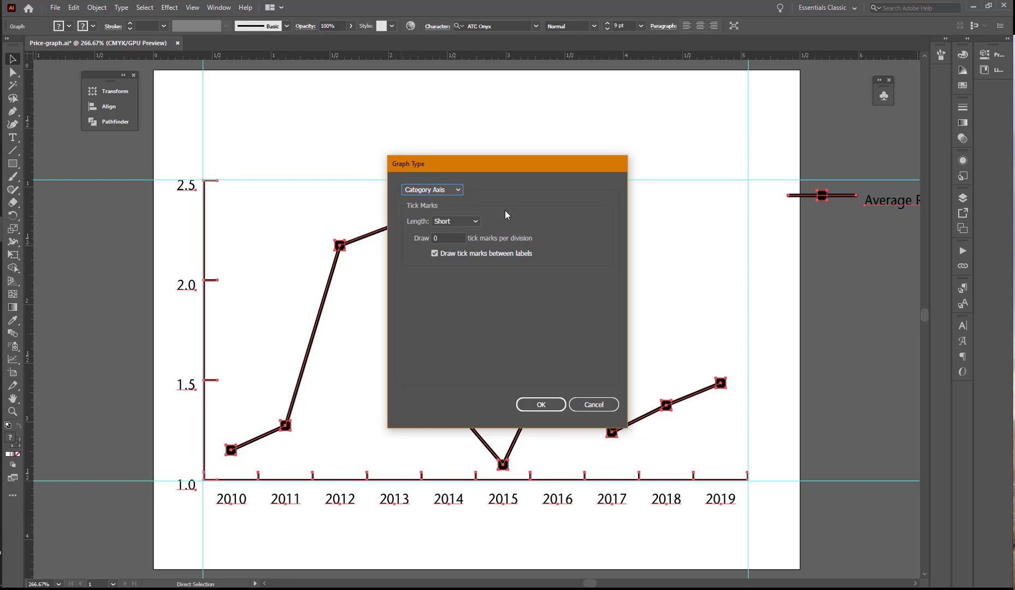
pyautogui.click(474, 223)
pyautogui.click(448, 232)
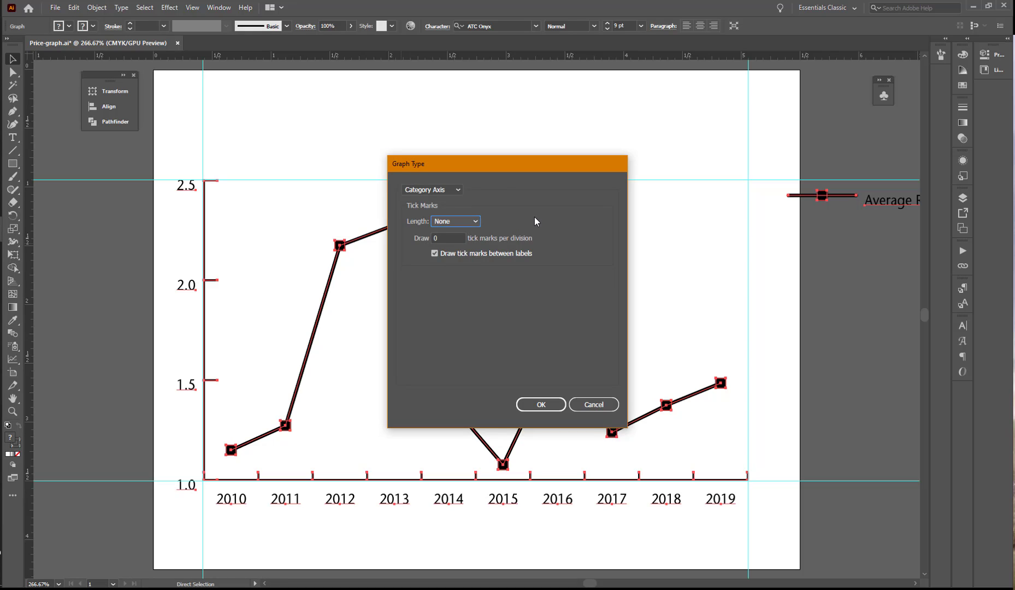
pyautogui.click(540, 405)
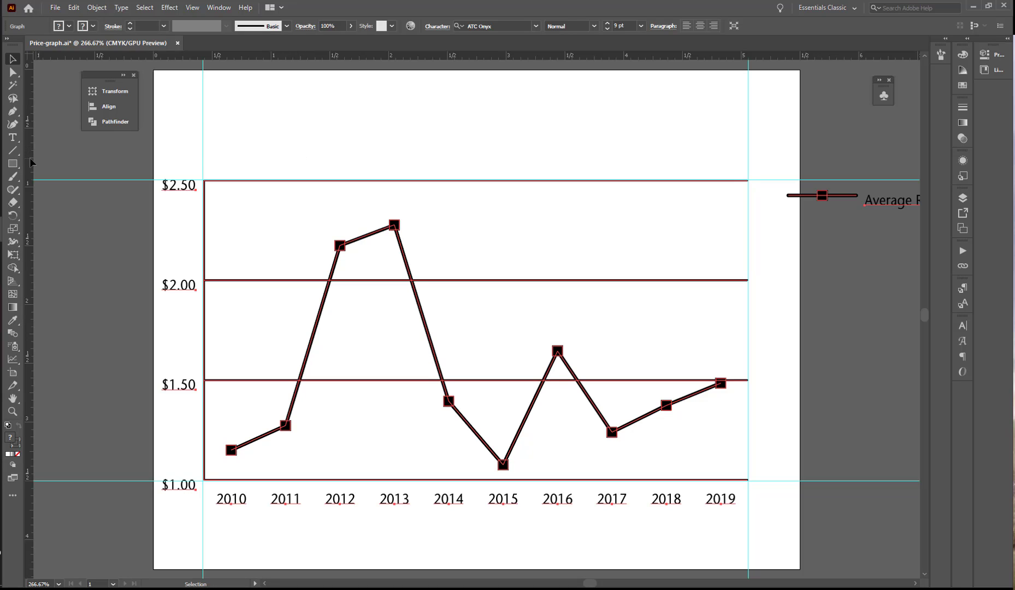
# Step: Scale the whole graph uniformly to 90% and set its text size back to 9 pt
pyautogui.click(14, 216)
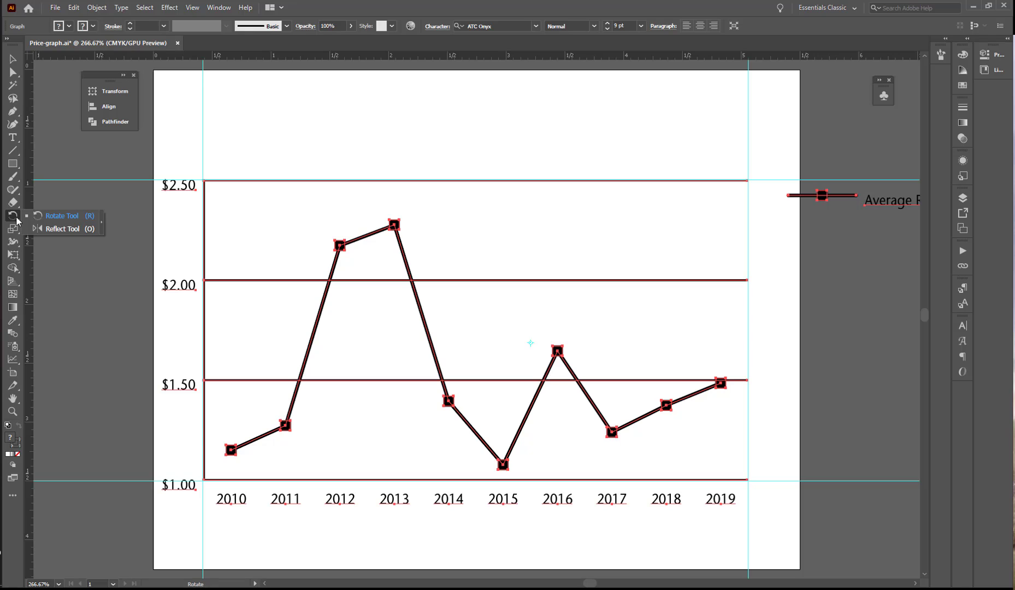
pyautogui.scroll(-1, 16, 222)
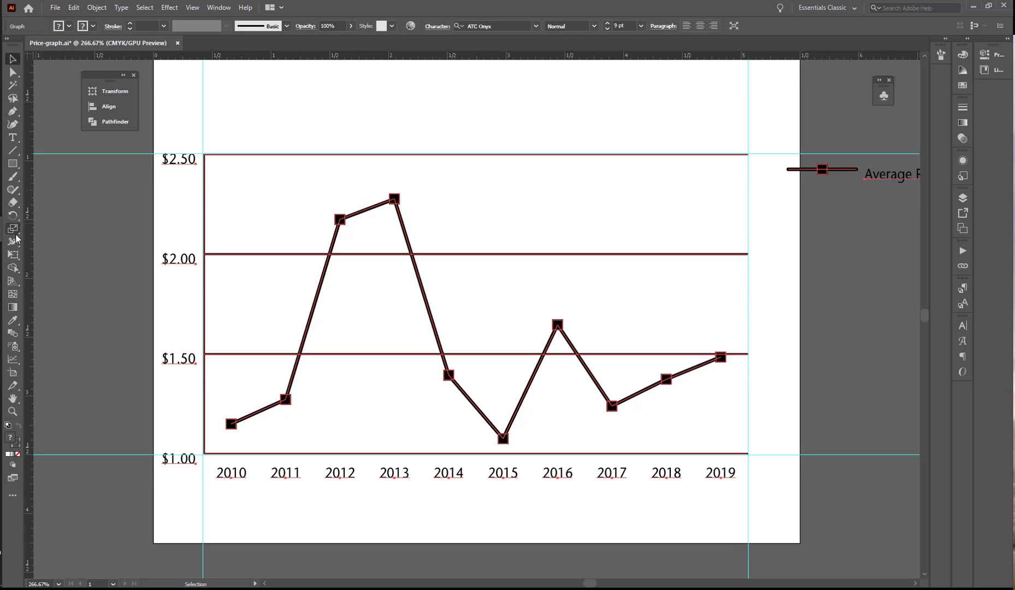
pyautogui.click(14, 230)
pyautogui.doubleClick(14, 229)
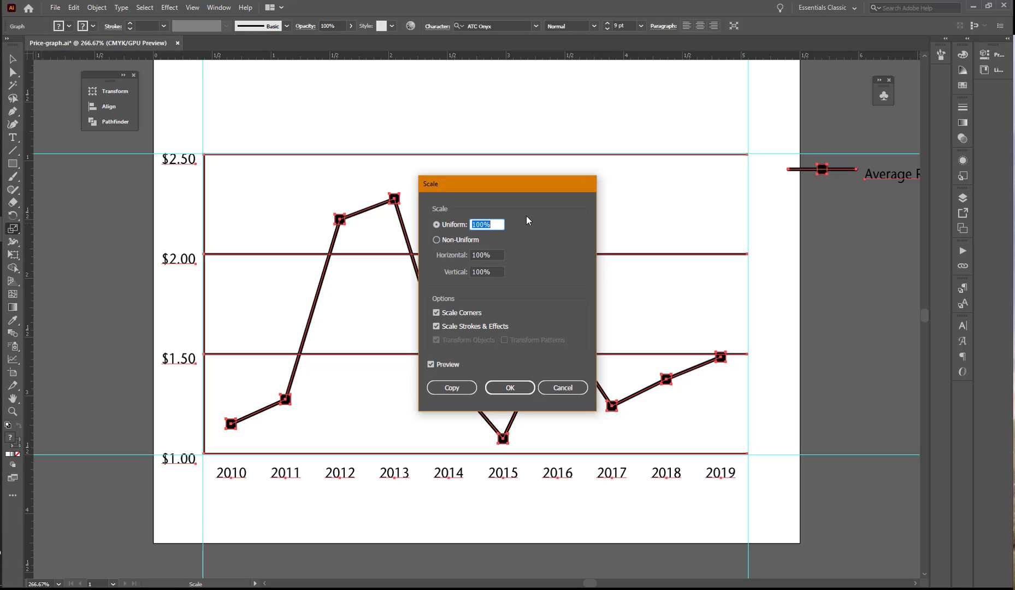
pyautogui.write('90')
pyautogui.click(497, 389)
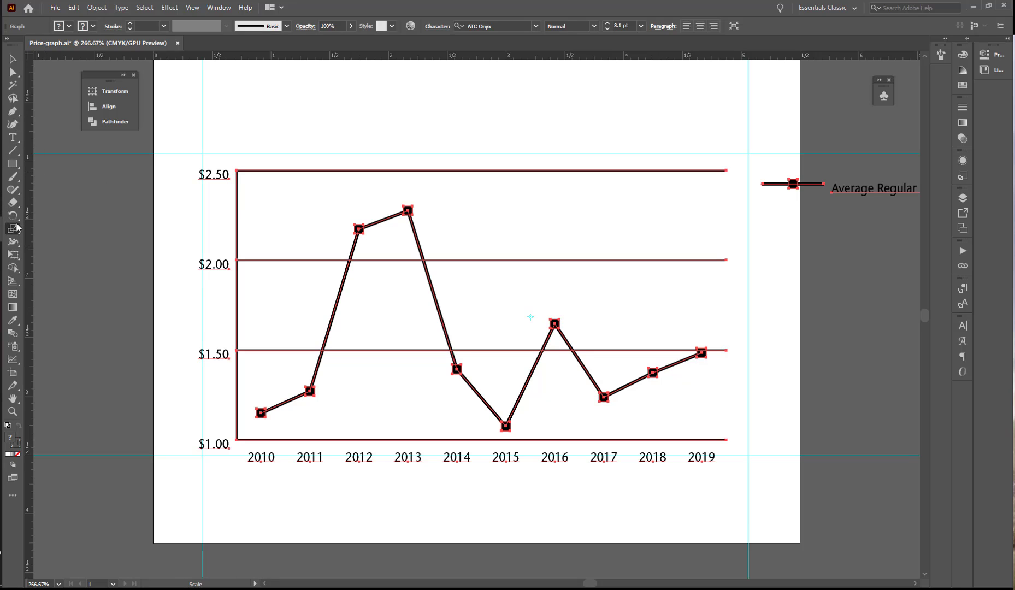
pyautogui.press('ctrl')
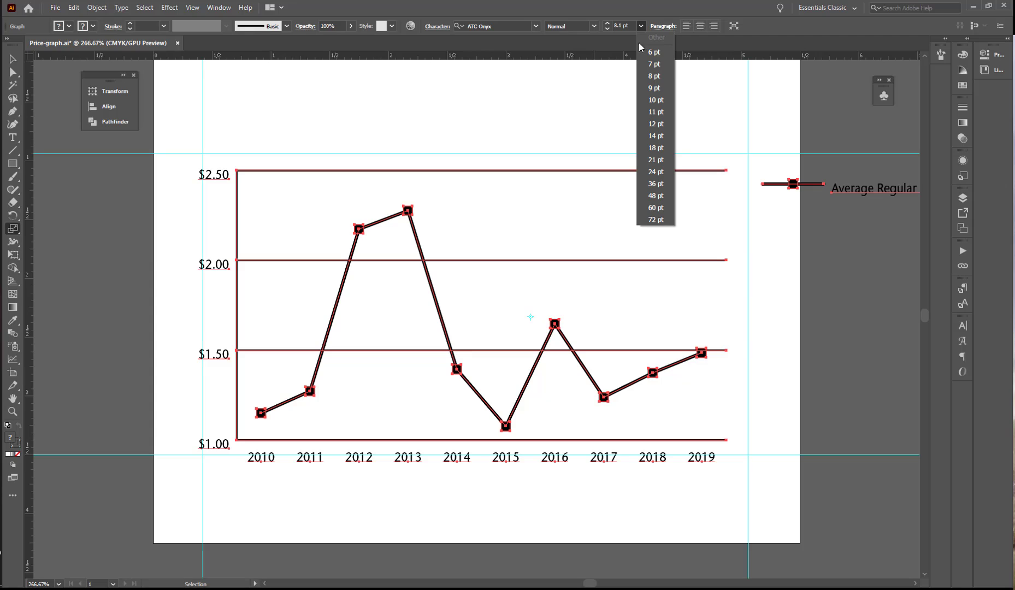
pyautogui.click(651, 88)
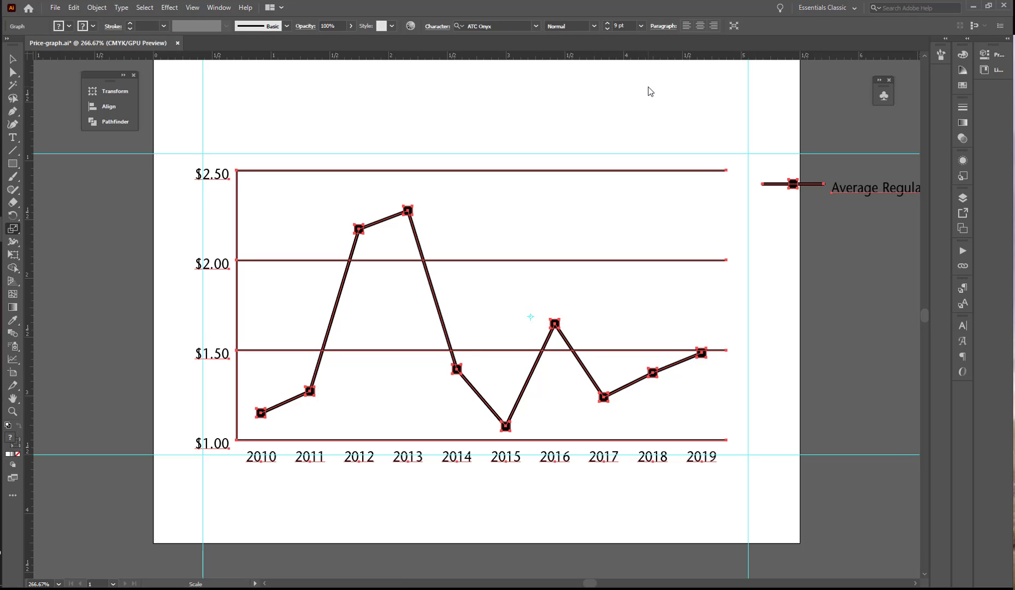
# Step: Nudge the graph right and up until its price and year labels sit inside the guides
pyautogui.press('Right')
pyautogui.press('Right')
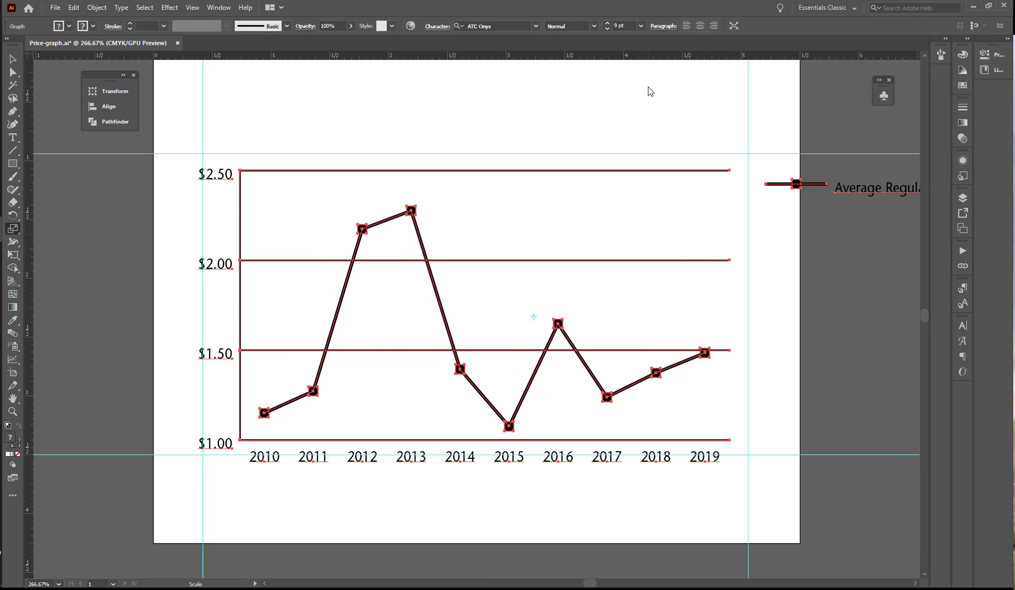
pyautogui.press('Right')
pyautogui.press('Right')
pyautogui.press('Right')
pyautogui.press('Up')
pyautogui.press('Up')
pyautogui.press('Up')
pyautogui.press('Up')
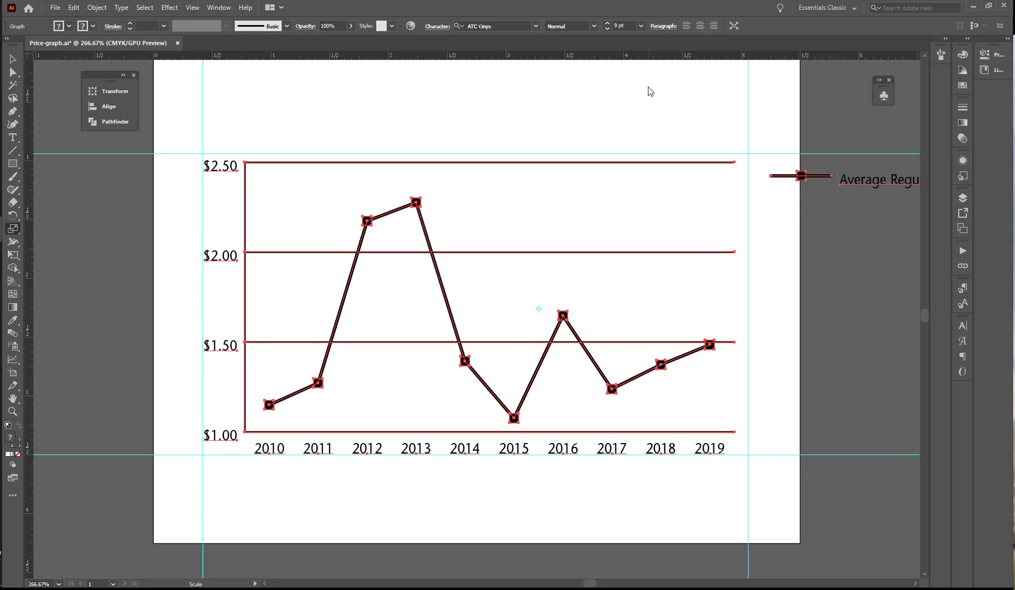
pyautogui.press('Right')
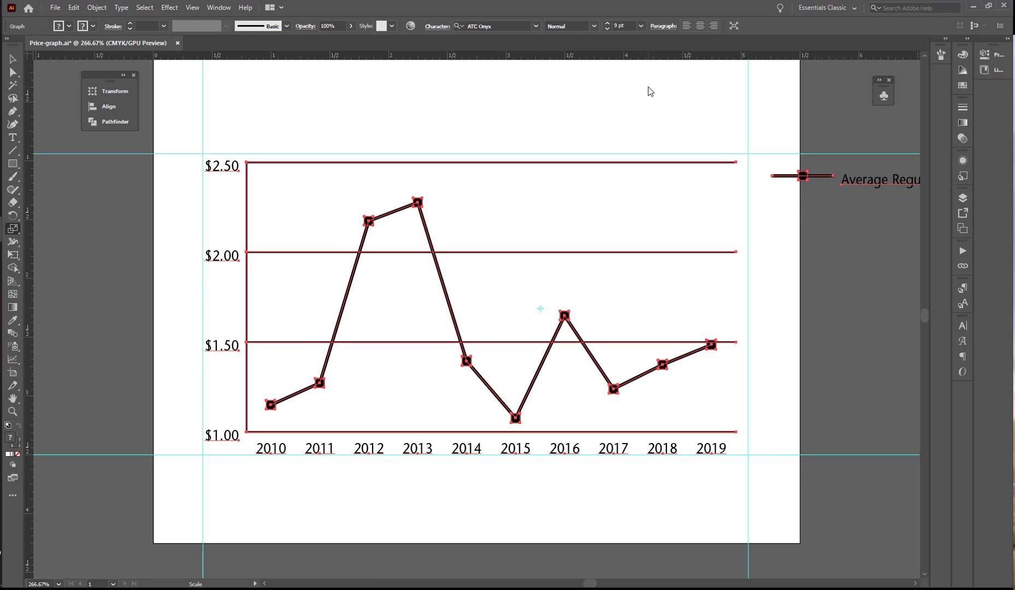
# Step: Select only the Average Regular Coffee Prices legend, move it completely off the artboard's right side, and save the document
pyautogui.click(12, 71)
pyautogui.click(345, 134)
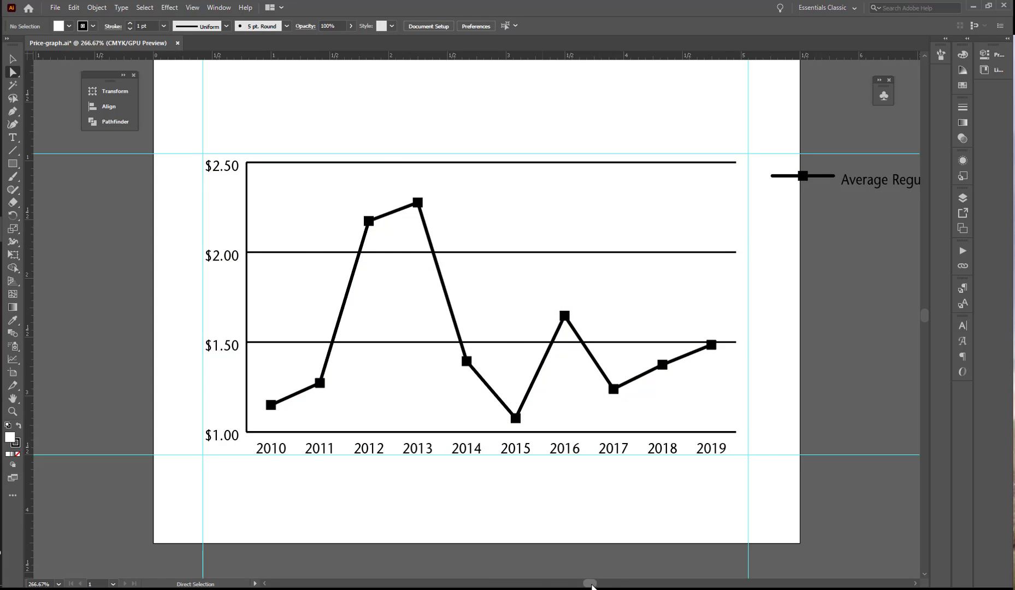
pyautogui.moveTo(590, 585); pyautogui.dragTo(603, 584)
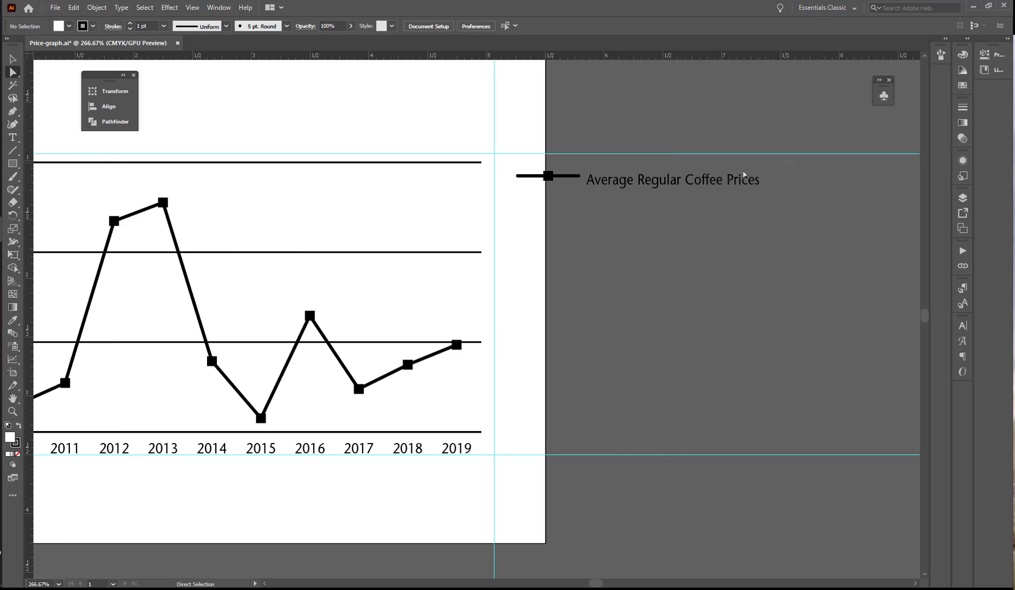
pyautogui.moveTo(575, 201); pyautogui.dragTo(508, 225)
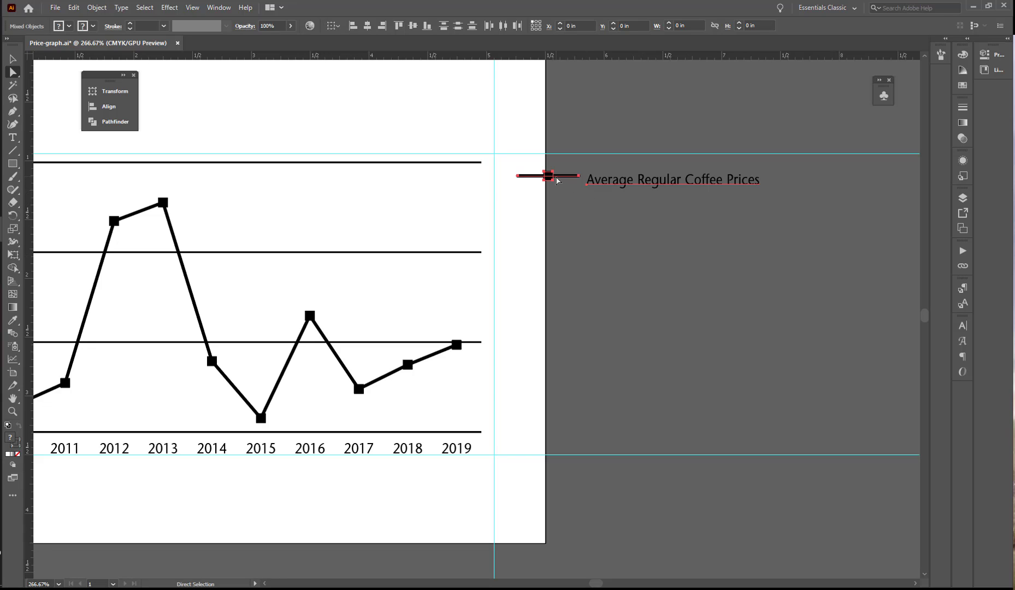
pyautogui.moveTo(553, 176); pyautogui.dragTo(593, 209)
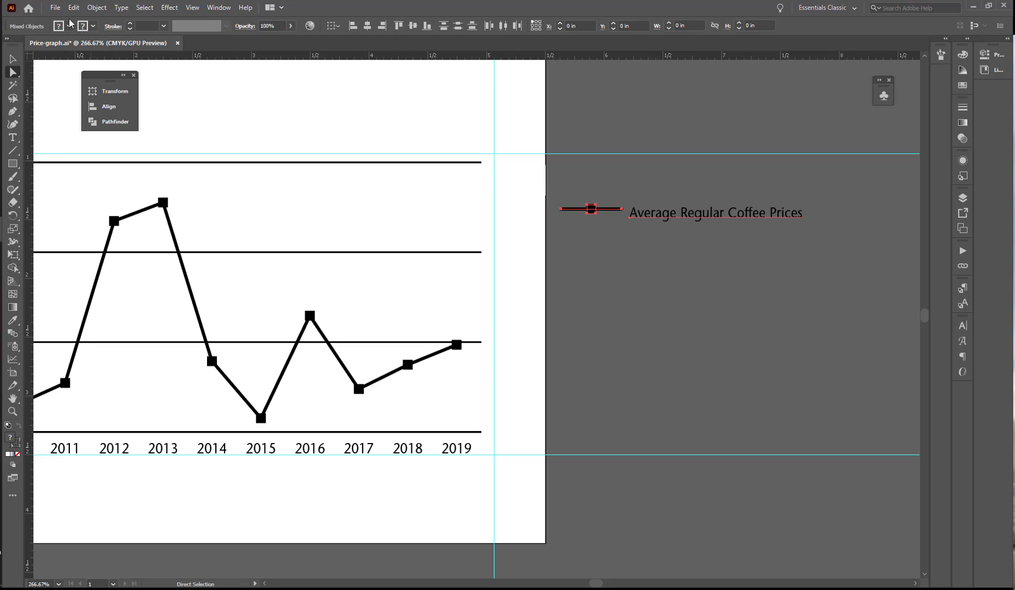
pyautogui.click(55, 7)
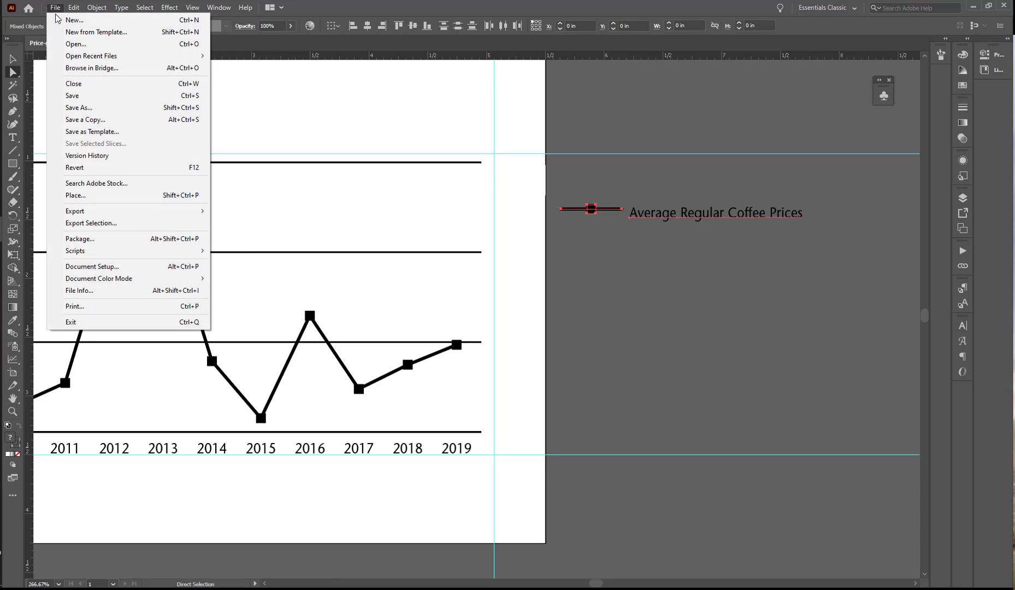
pyautogui.click(75, 94)
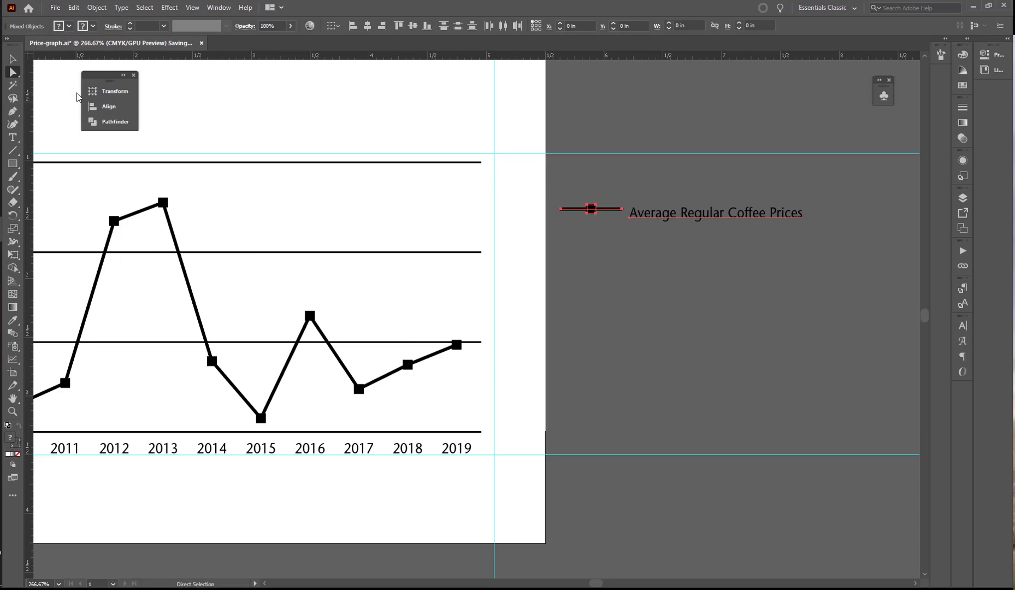
# Step: Select only the 2010 data point marker and scale it uniformly to 300%
pyautogui.doubleClick(12, 400)
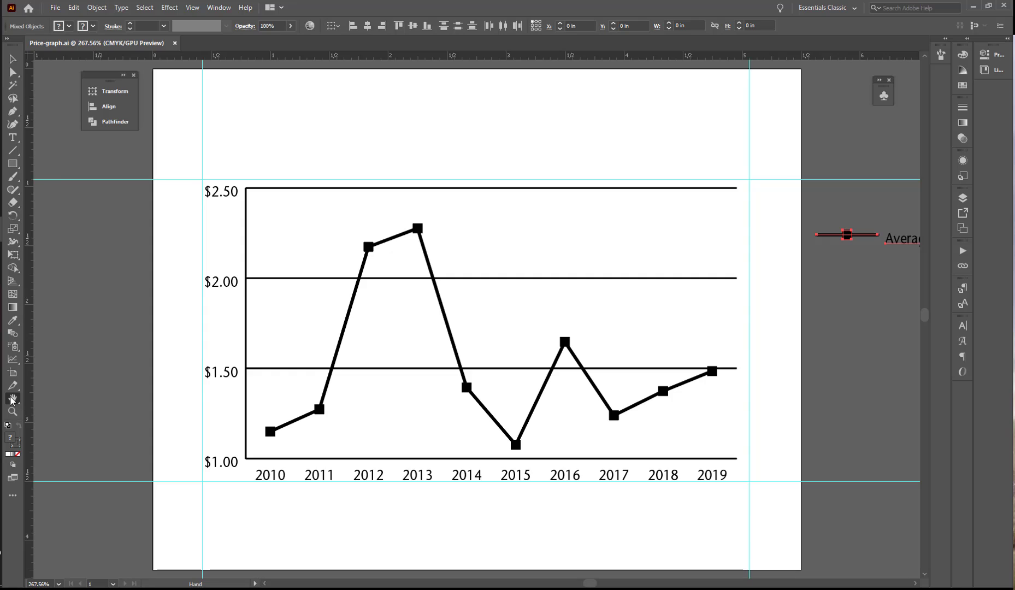
pyautogui.click(14, 73)
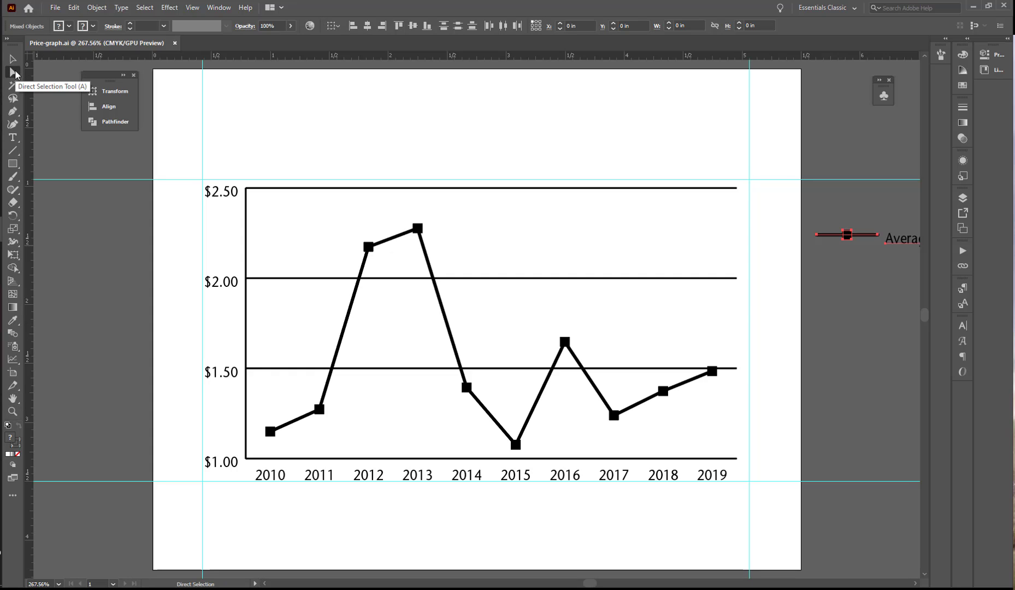
pyautogui.click(269, 432)
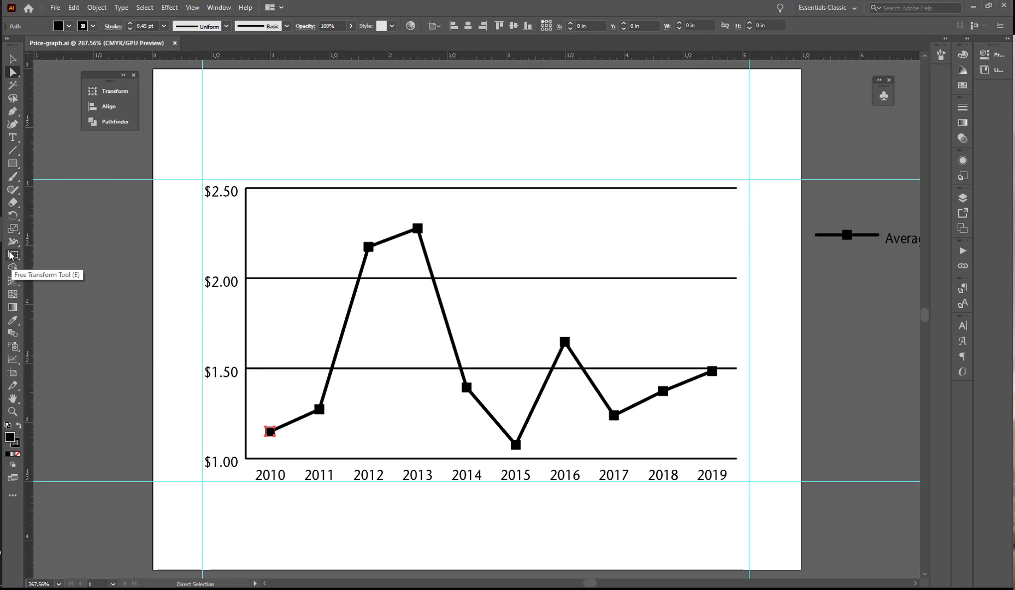
pyautogui.click(11, 229)
pyautogui.doubleClick(11, 229)
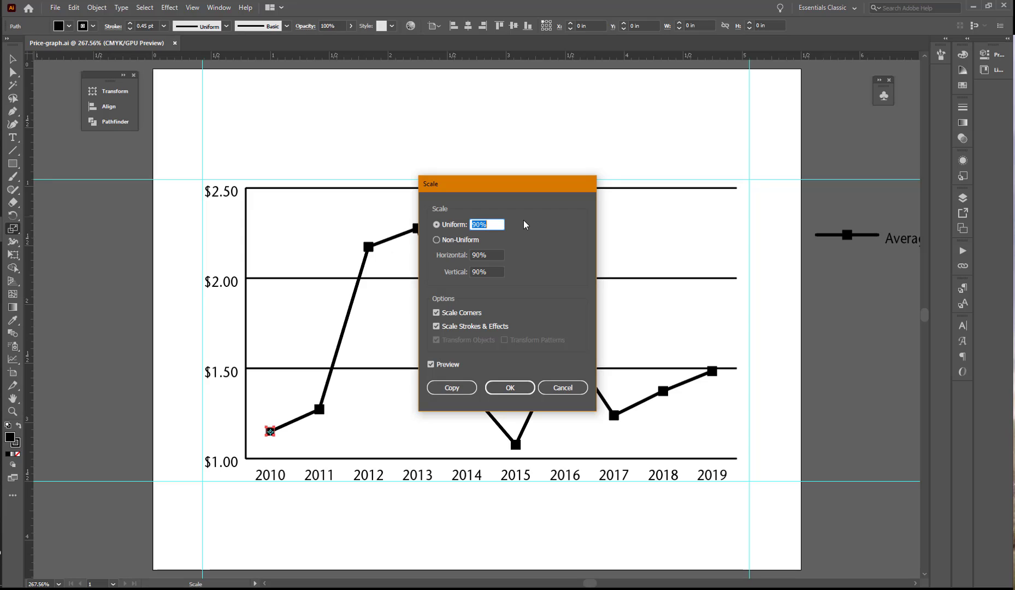
pyautogui.write('300')
pyautogui.click(509, 388)
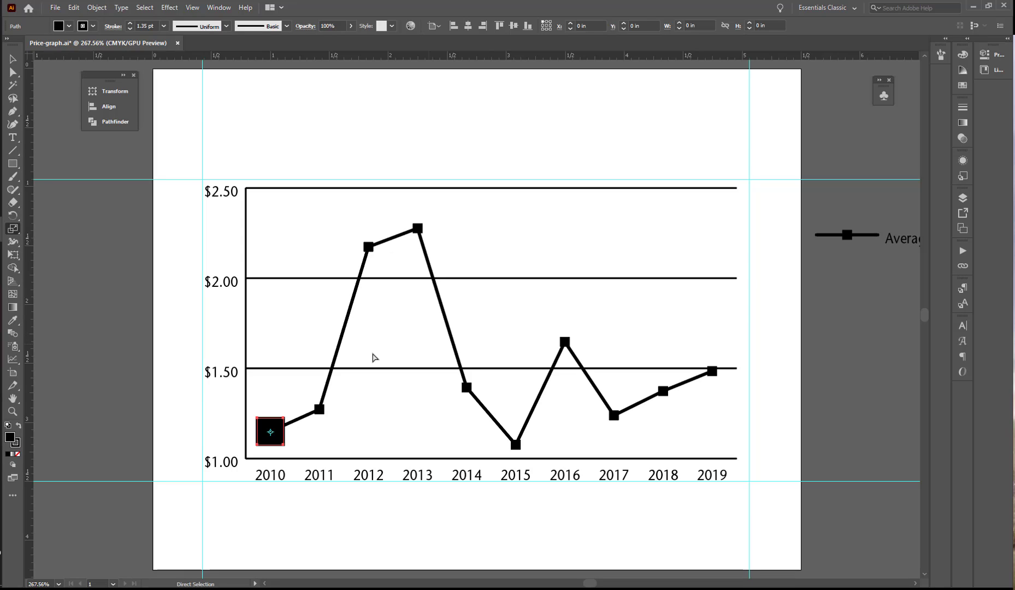
# Step: Scale the 2011 and 2012 data point markers uniformly to 300%, one at a time
pyautogui.keyDown('ctrl'); pyautogui.click(319, 410); pyautogui.keyUp('ctrl')
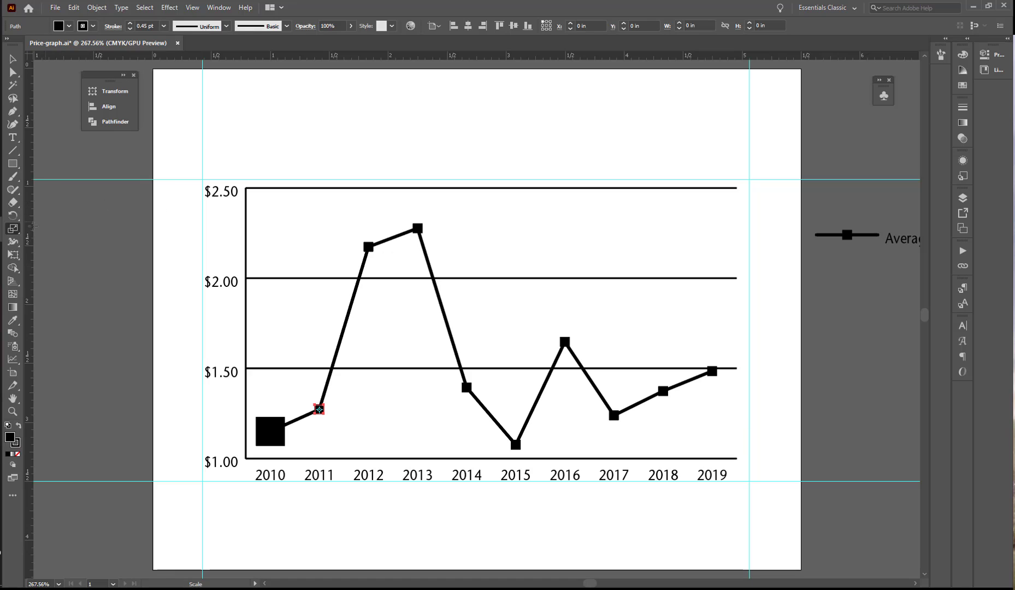
pyautogui.doubleClick(12, 230)
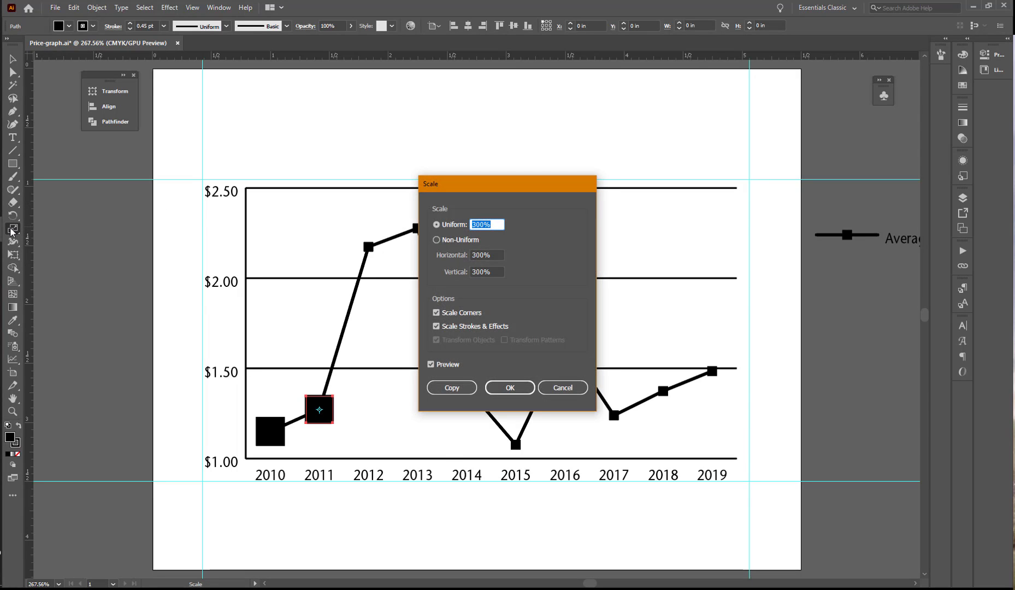
pyautogui.click(510, 387)
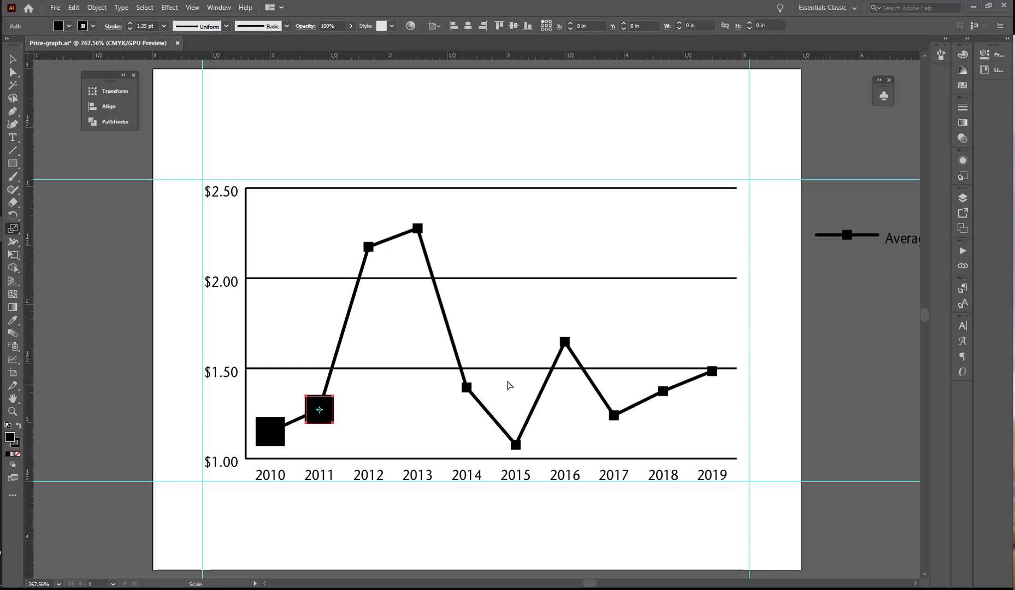
pyautogui.click(369, 247)
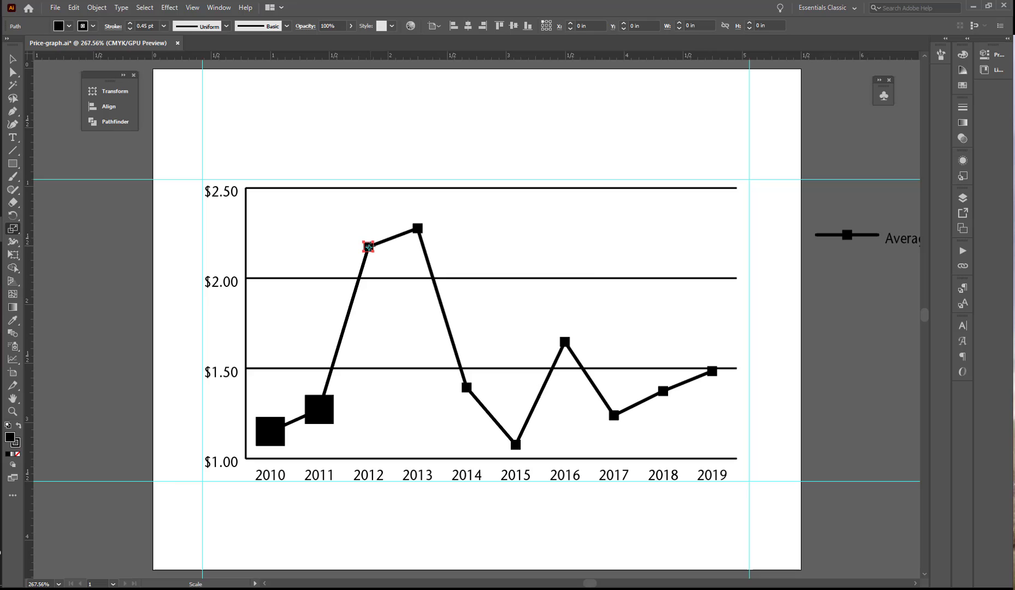
pyautogui.doubleClick(12, 229)
pyautogui.click(505, 385)
# Step: Scale the 2013 and 2014 data point markers individually to 300% uniform
pyautogui.click(417, 227)
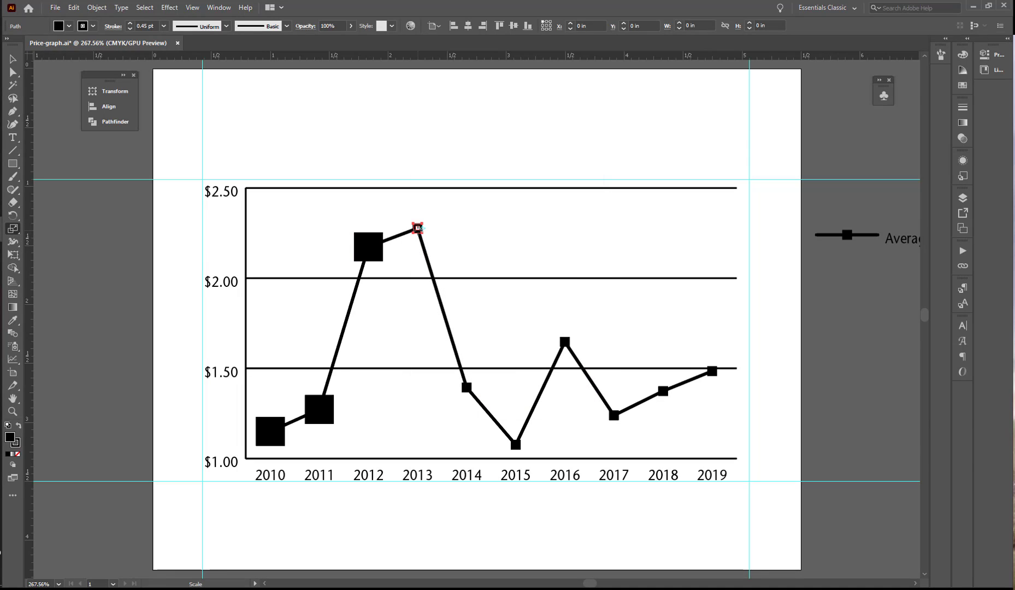
pyautogui.doubleClick(13, 230)
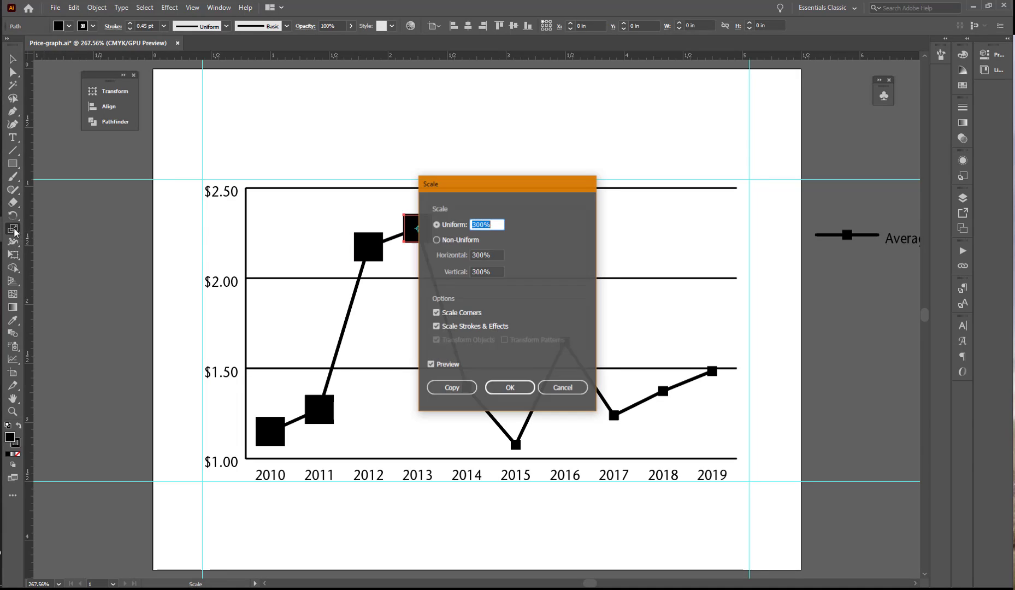
pyautogui.click(510, 387)
pyautogui.click(466, 387)
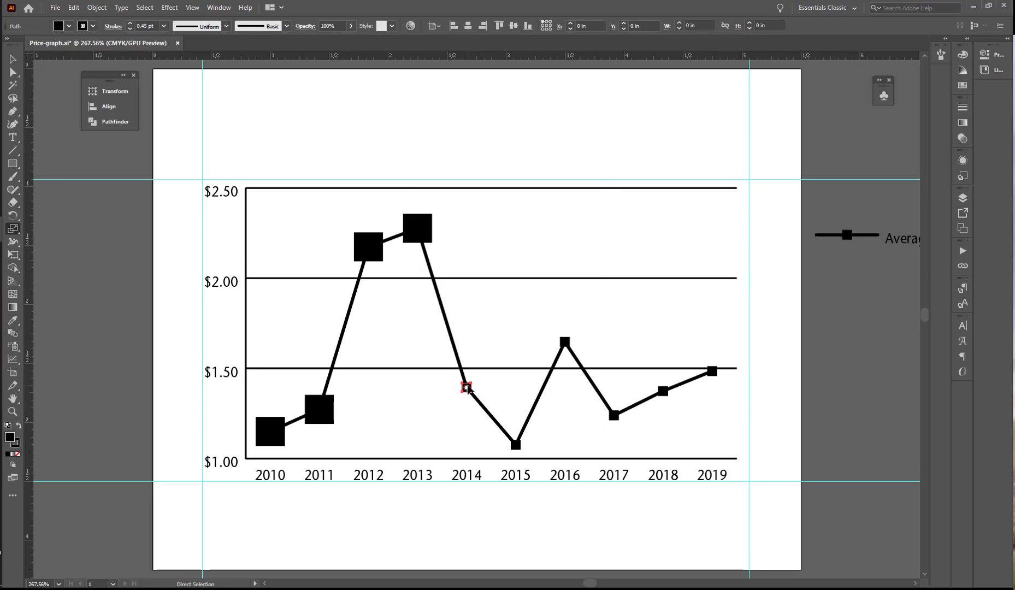
pyautogui.doubleClick(12, 229)
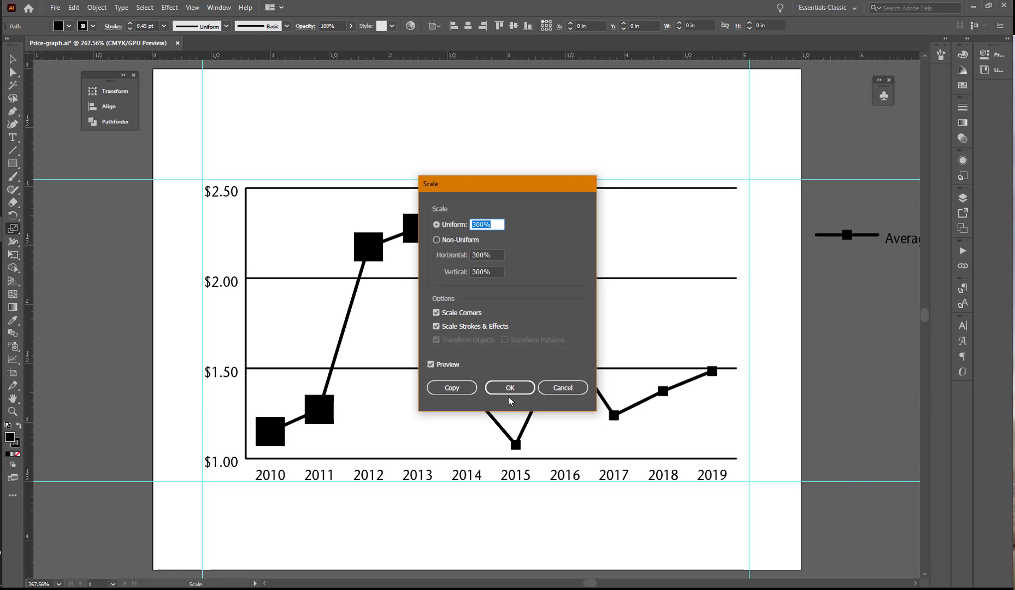
pyautogui.click(510, 387)
# Step: Enlarge the 2015 and 2016 data point markers individually with a uniform scale of 300%
pyautogui.click(516, 444)
pyautogui.doubleClick(13, 229)
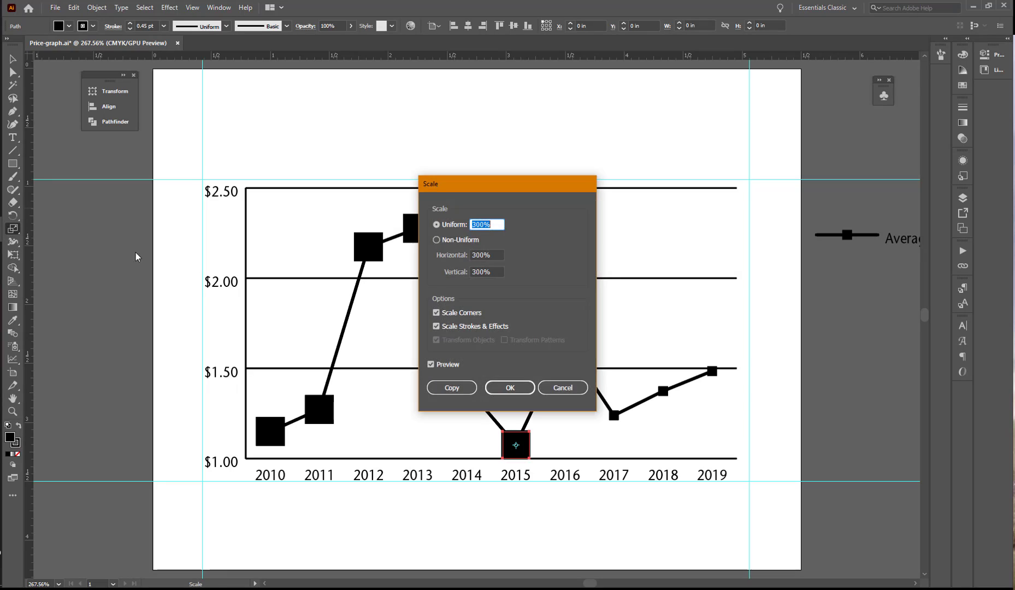
pyautogui.click(517, 388)
pyautogui.click(564, 342)
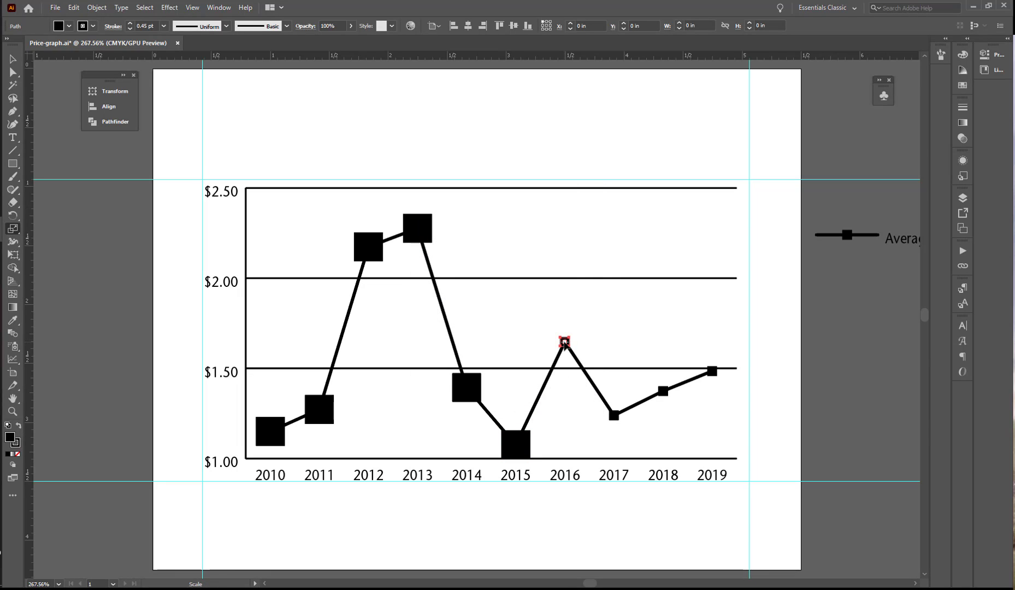
pyautogui.doubleClick(12, 228)
pyautogui.click(514, 388)
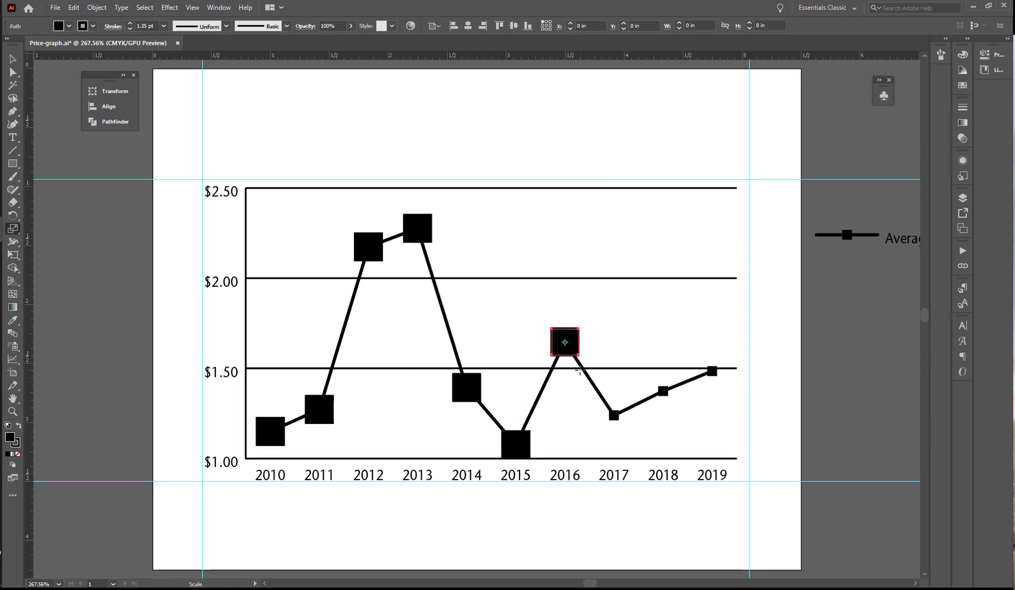
# Step: Enlarge the 2017 and 2018 data point markers uniformly to 300%, each on its own
pyautogui.click(613, 416)
pyautogui.doubleClick(13, 228)
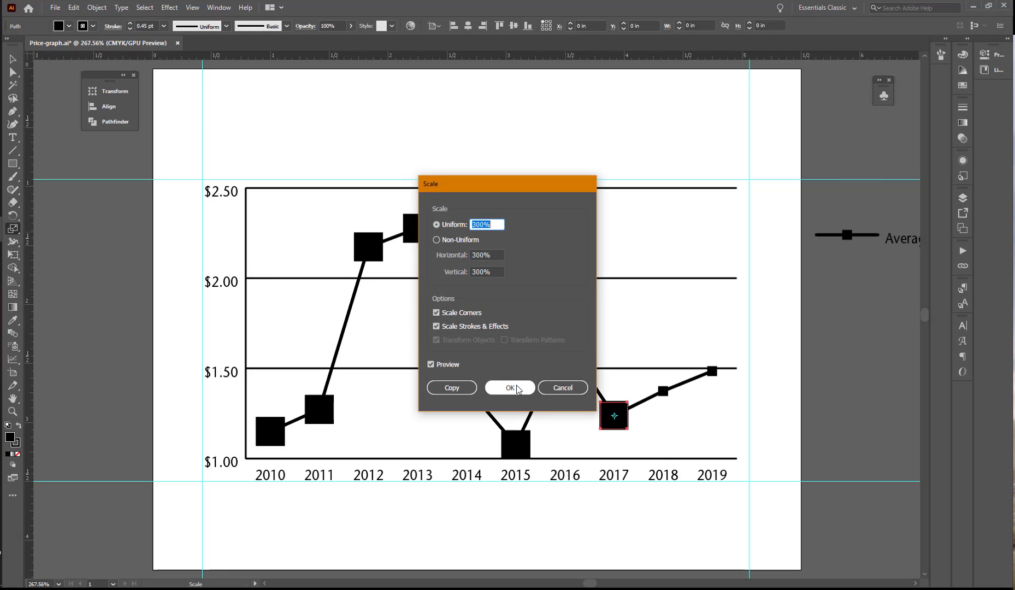
pyautogui.click(516, 388)
pyautogui.click(663, 391)
pyautogui.doubleClick(12, 229)
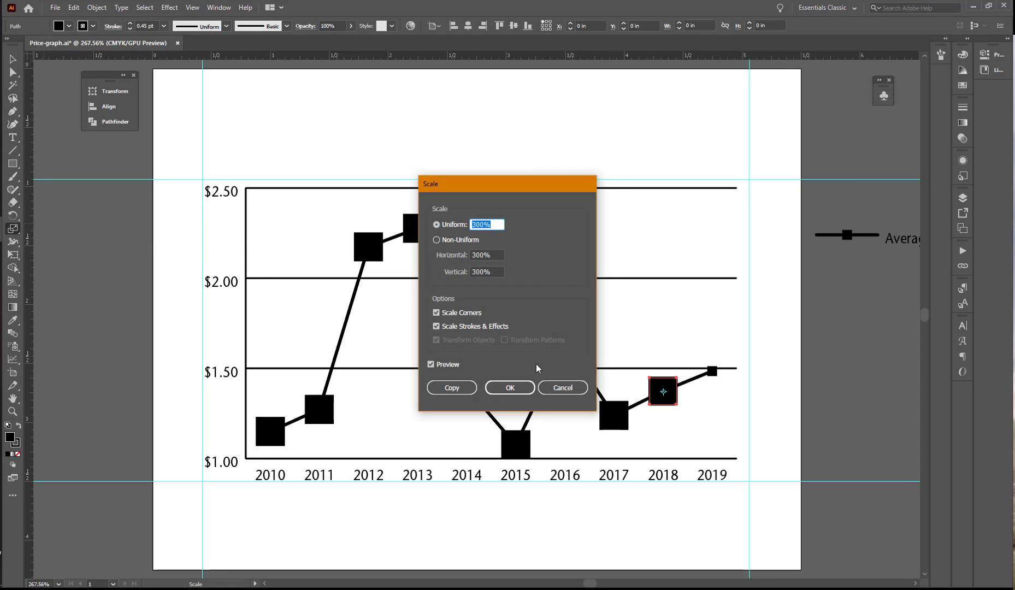
pyautogui.click(514, 388)
# Step: Scale the 2019 data point marker uniformly to 300% and deselect everything
pyautogui.click(712, 371)
pyautogui.doubleClick(13, 228)
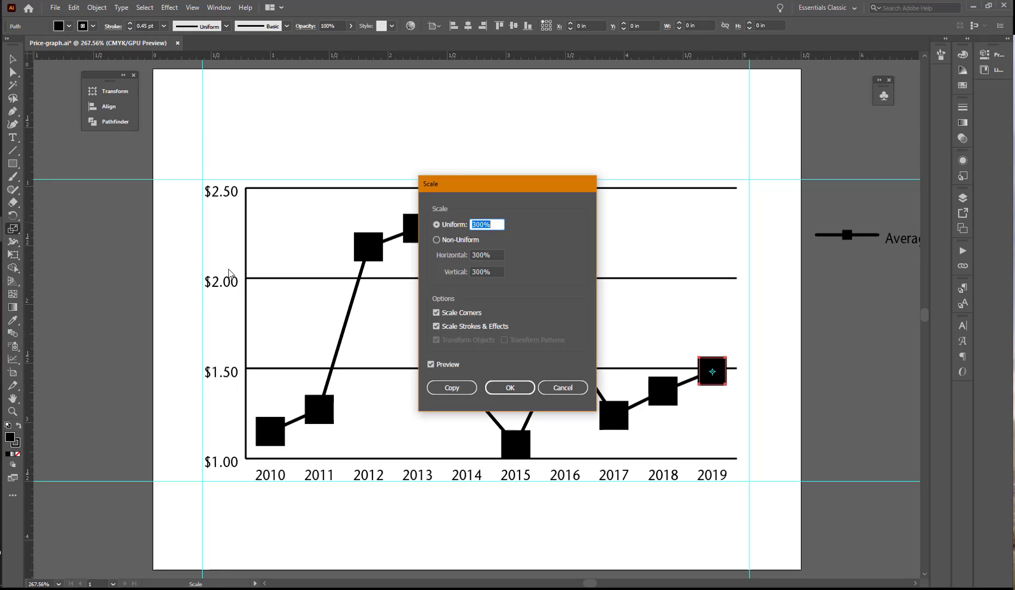
pyautogui.click(517, 388)
pyautogui.hotkey('ctrl', 'shift', 'a')
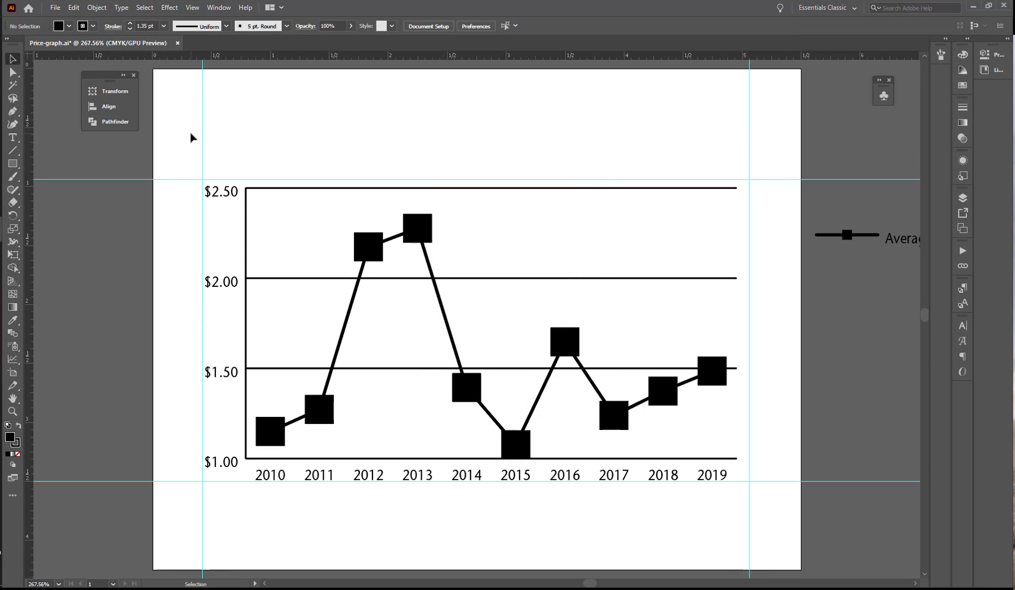
# Step: Make the Design Elements layer visible and expand it to list its artwork groups
pyautogui.click(12, 59)
pyautogui.scroll(-1, 168, 142)
pyautogui.click(963, 198)
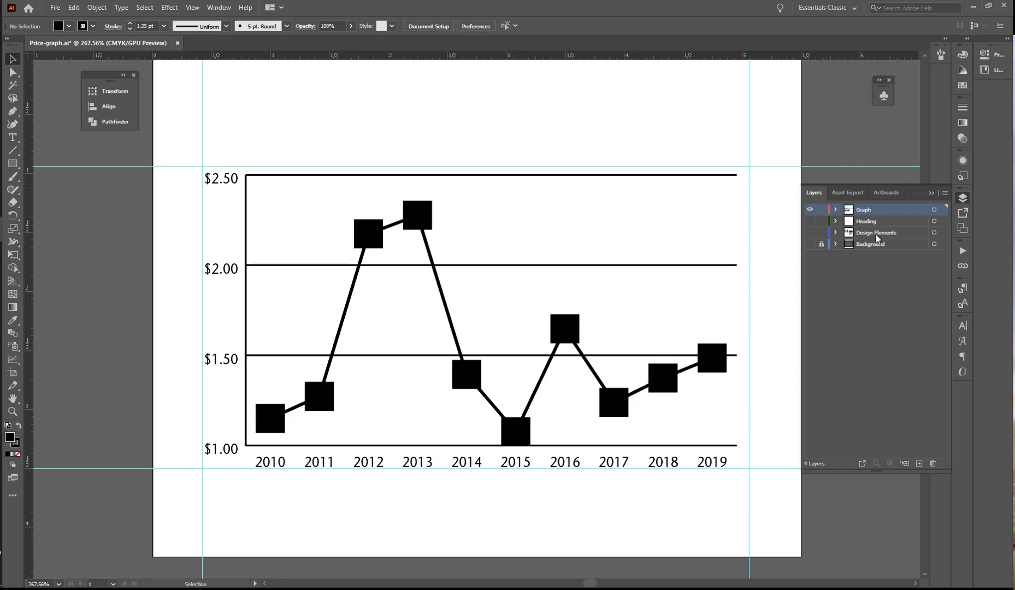
pyautogui.click(810, 233)
pyautogui.click(836, 232)
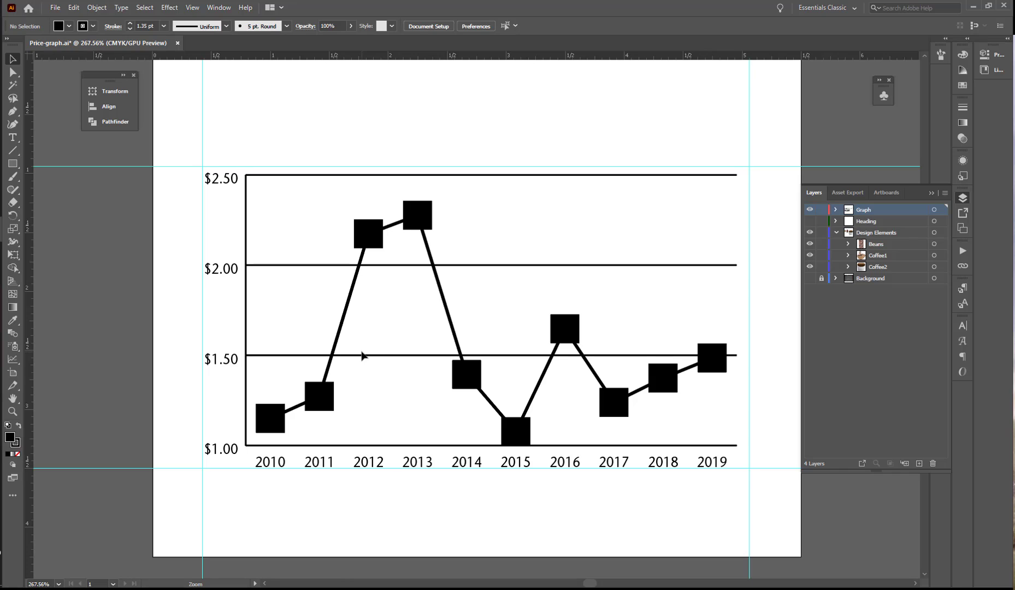
# Step: Select the steaming coffee cup artwork beside the artboard and create a new graph design from it
pyautogui.keyDown('ctrl'); pyautogui.keyDown('alt'); pyautogui.click(363, 354); pyautogui.keyUp('alt'); pyautogui.keyUp('ctrl')
pyautogui.moveTo(775, 261); pyautogui.dragTo(545, 291)
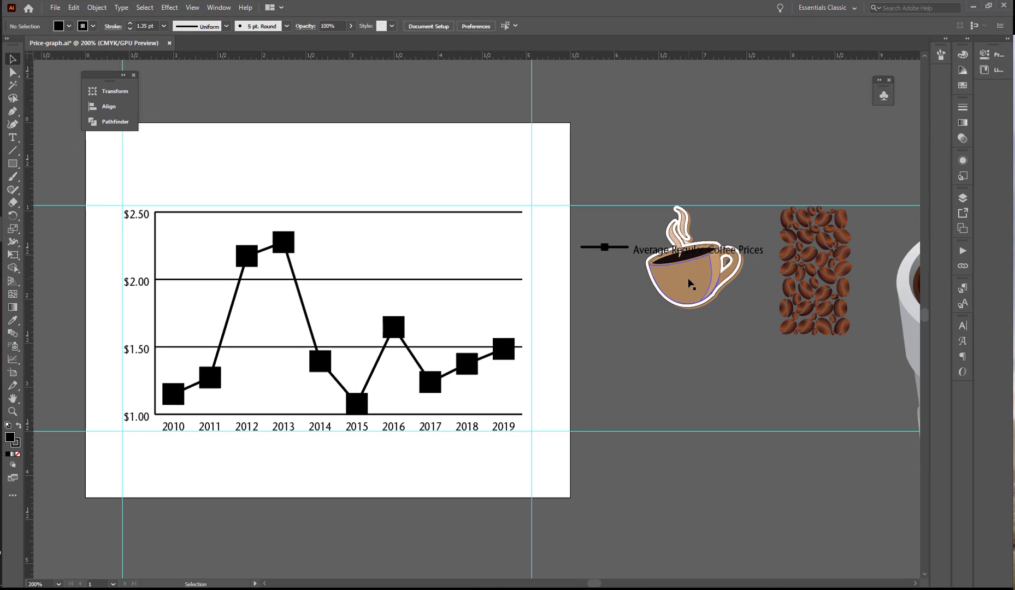
pyautogui.click(690, 283)
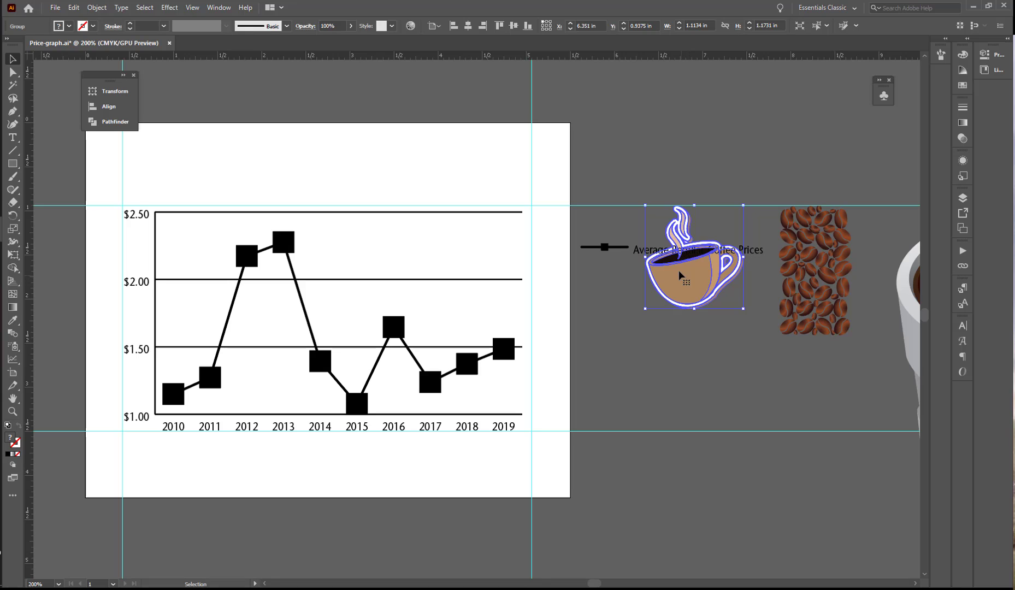
pyautogui.click(103, 8)
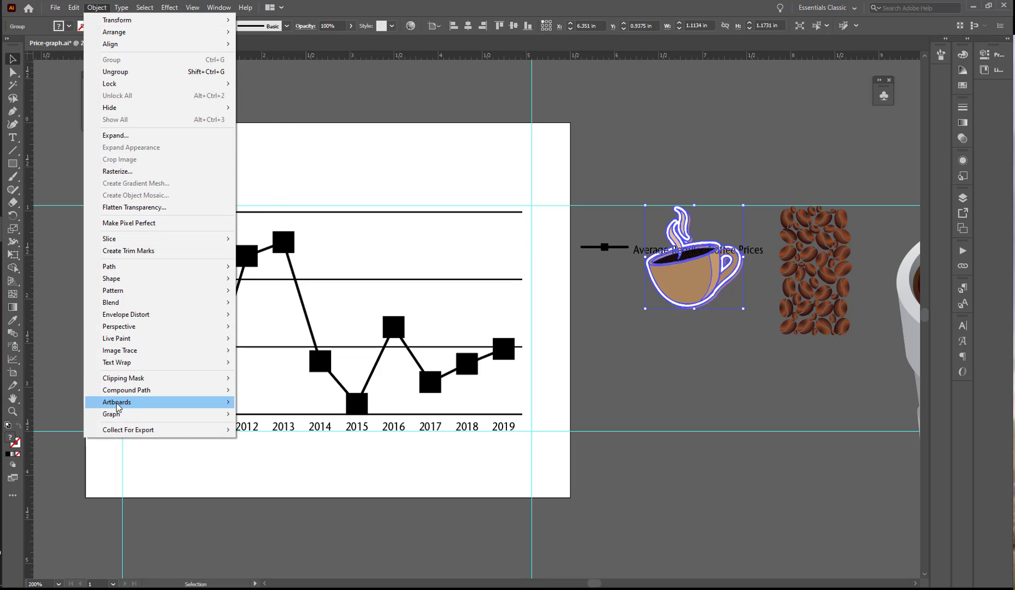
pyautogui.moveTo(114, 419)
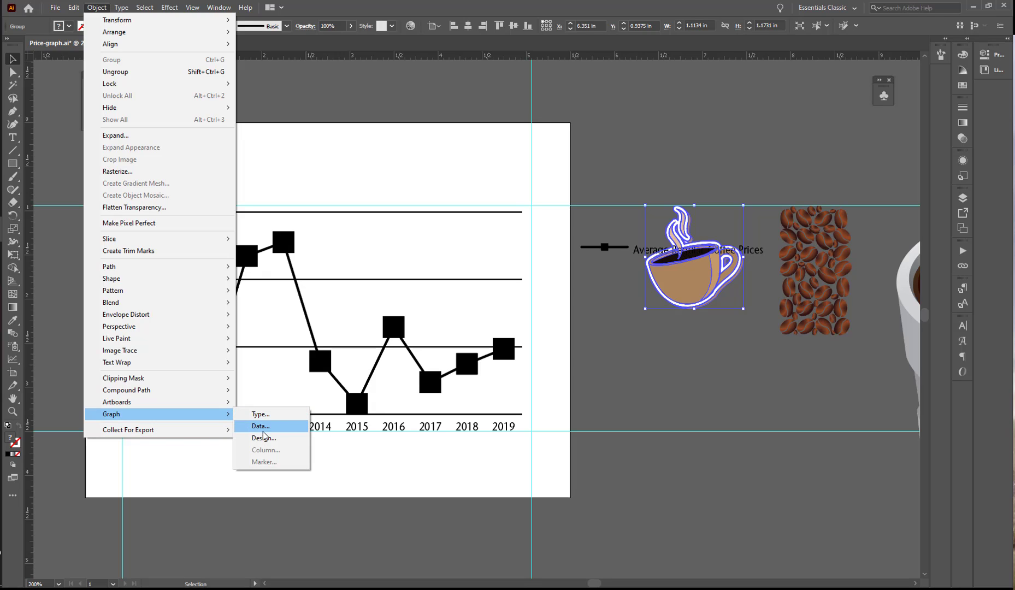
pyautogui.click(264, 438)
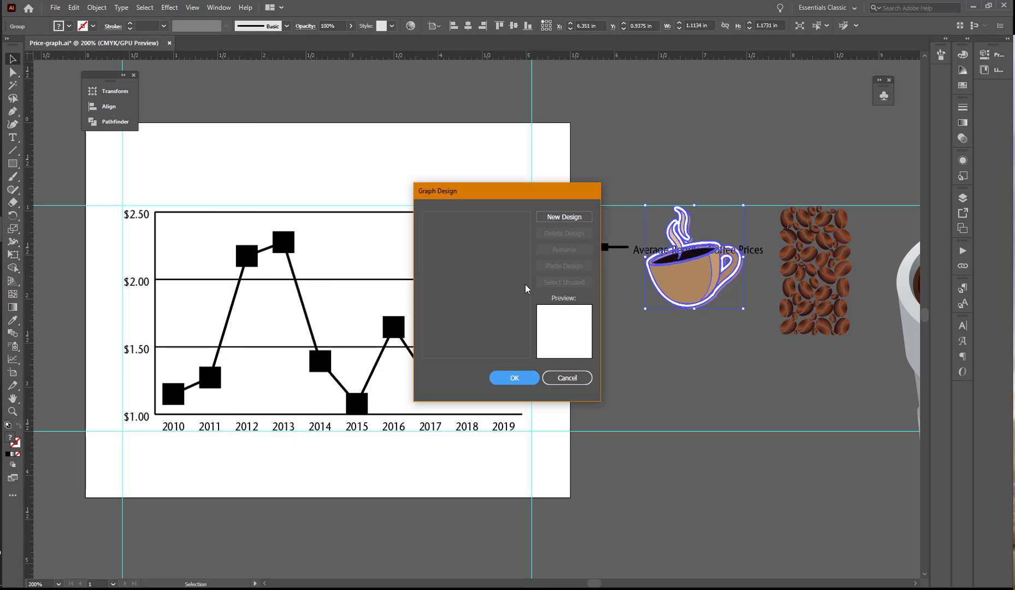
pyautogui.click(565, 219)
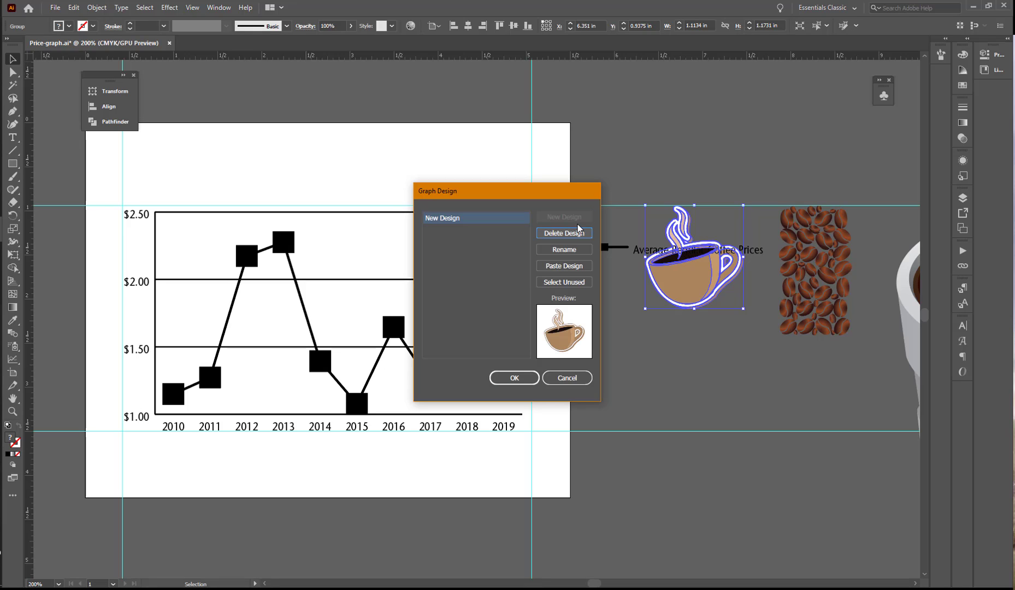
# Step: Rename the new graph design Coffee Cup, accept it and deselect the cup artwork
pyautogui.click(565, 250)
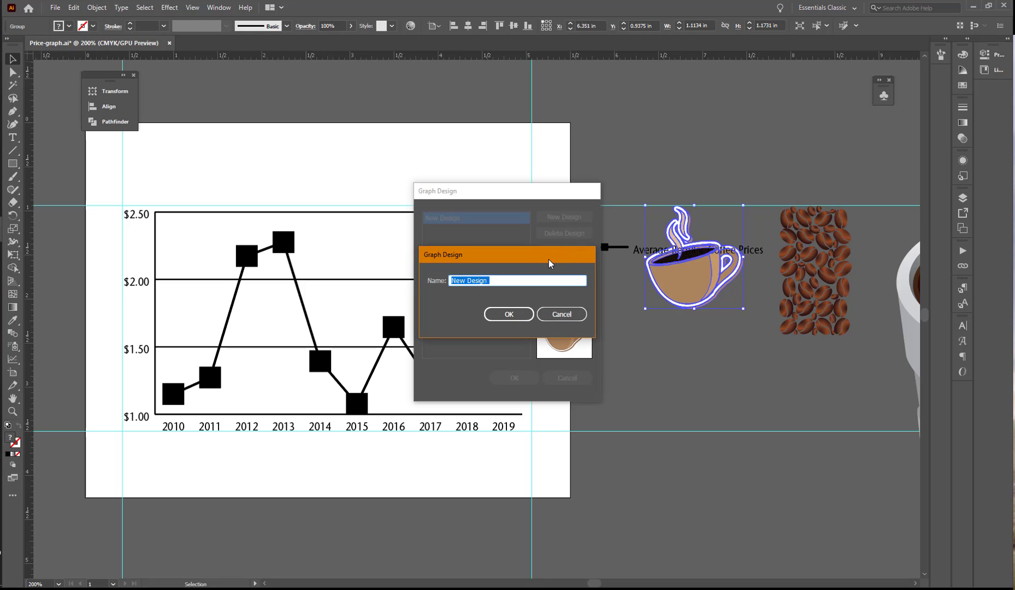
pyautogui.write('Coffee Cup')
pyautogui.click(509, 314)
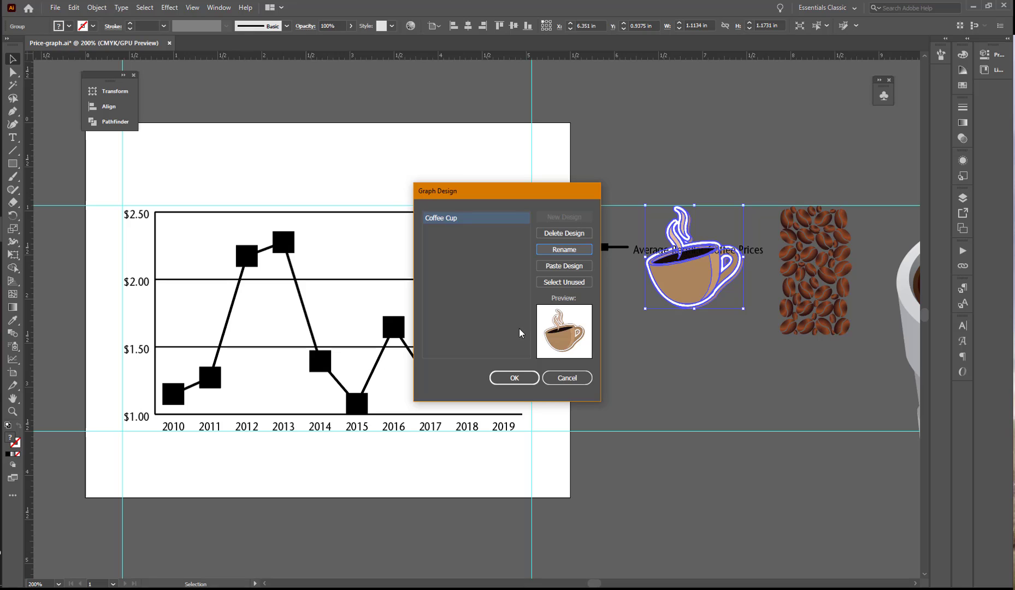
pyautogui.click(516, 378)
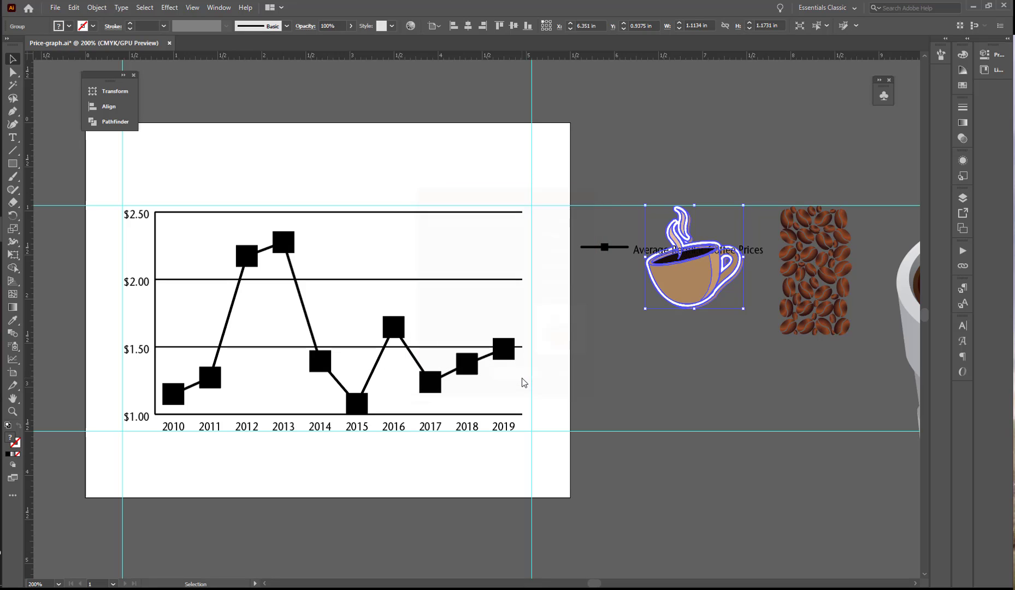
pyautogui.click(547, 290)
# Step: Apply the Coffee Cup marker design to the whole line graph, deselect it and save the document
pyautogui.scroll(-1, 547, 291)
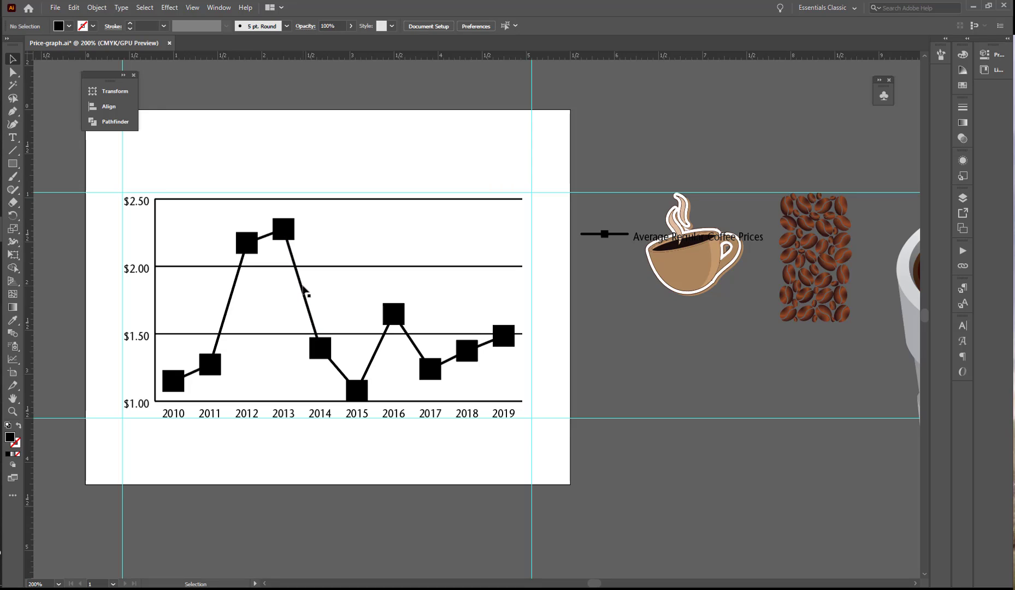
pyautogui.click(302, 291)
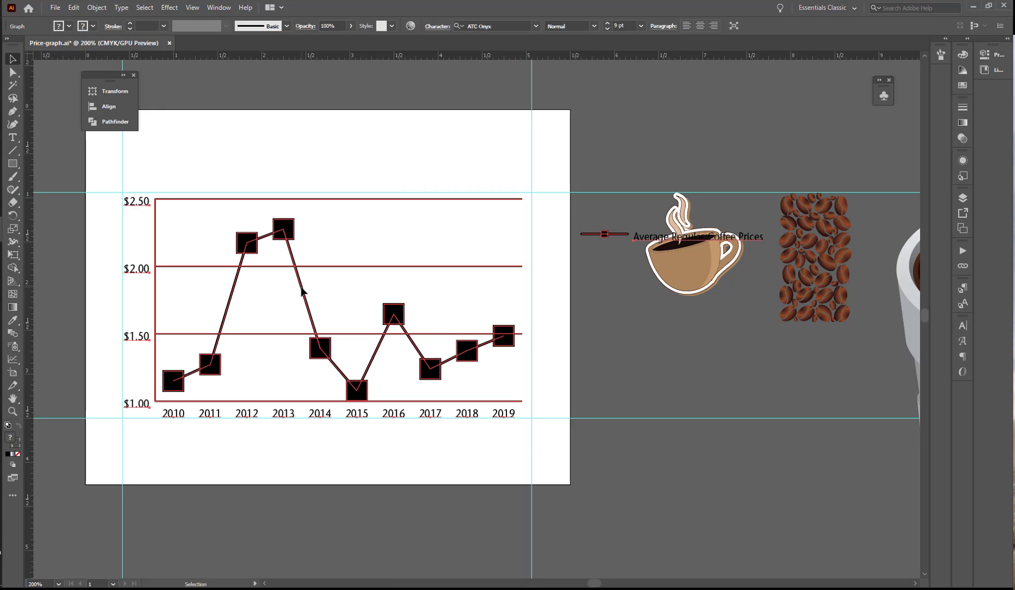
pyautogui.press('a')
pyautogui.rightClick(303, 292)
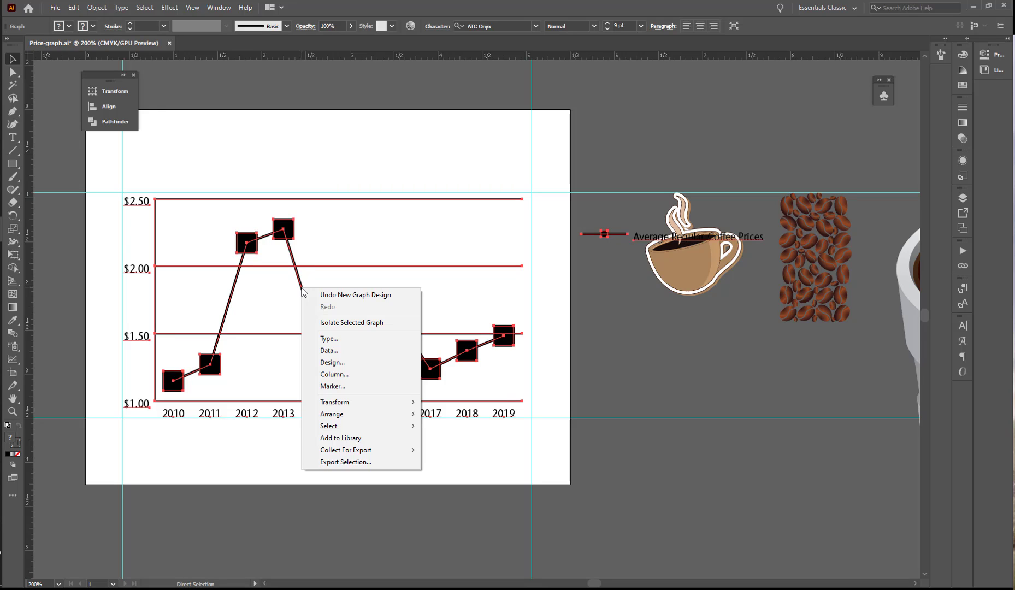
pyautogui.click(330, 387)
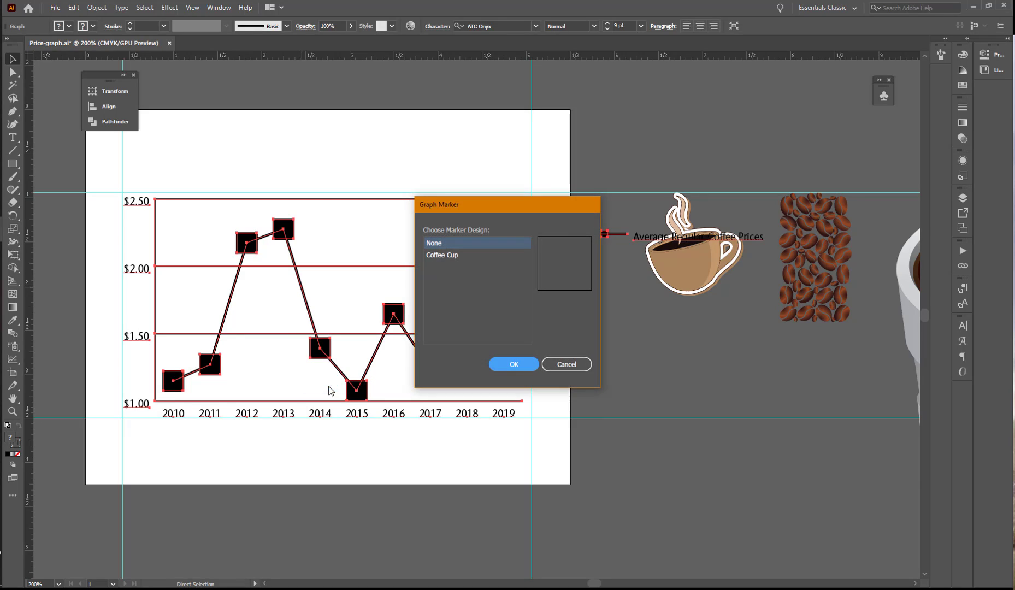
pyautogui.click(453, 257)
pyautogui.click(515, 361)
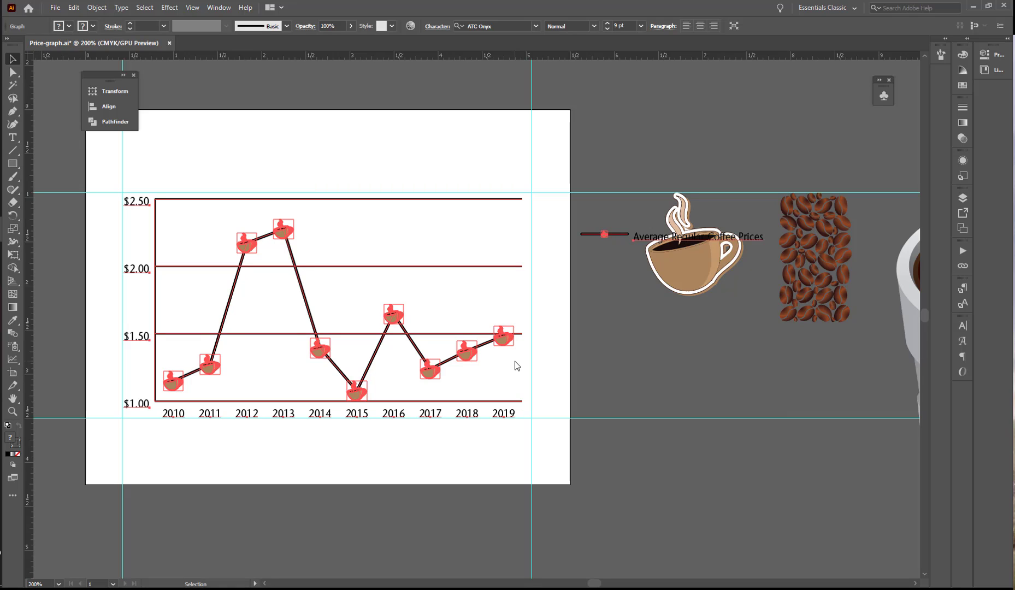
pyautogui.click(610, 290)
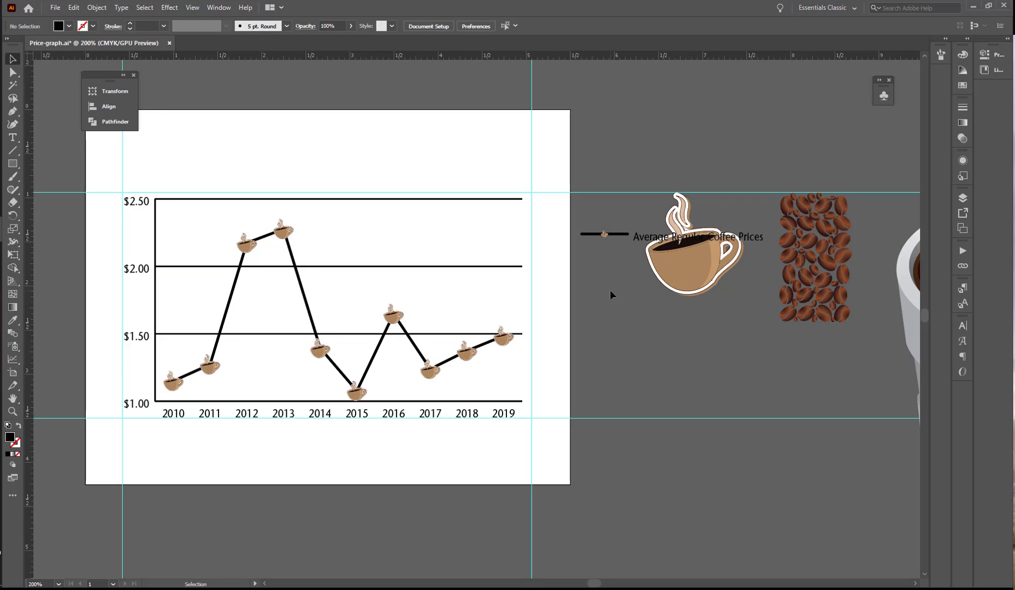
pyautogui.hotkey('ctrl', 's')
pyautogui.click(192, 7)
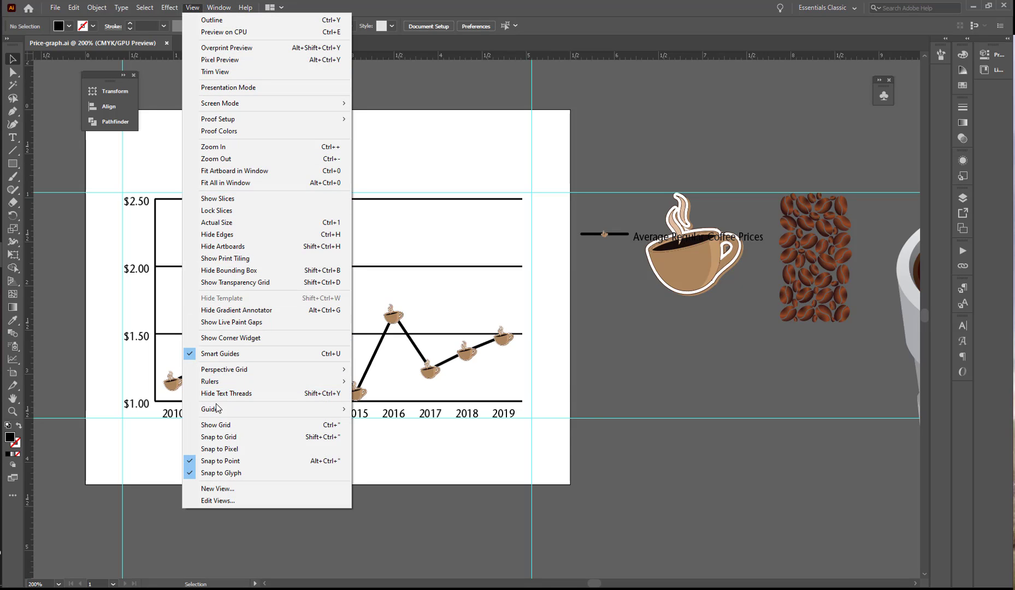
pyautogui.moveTo(230, 409)
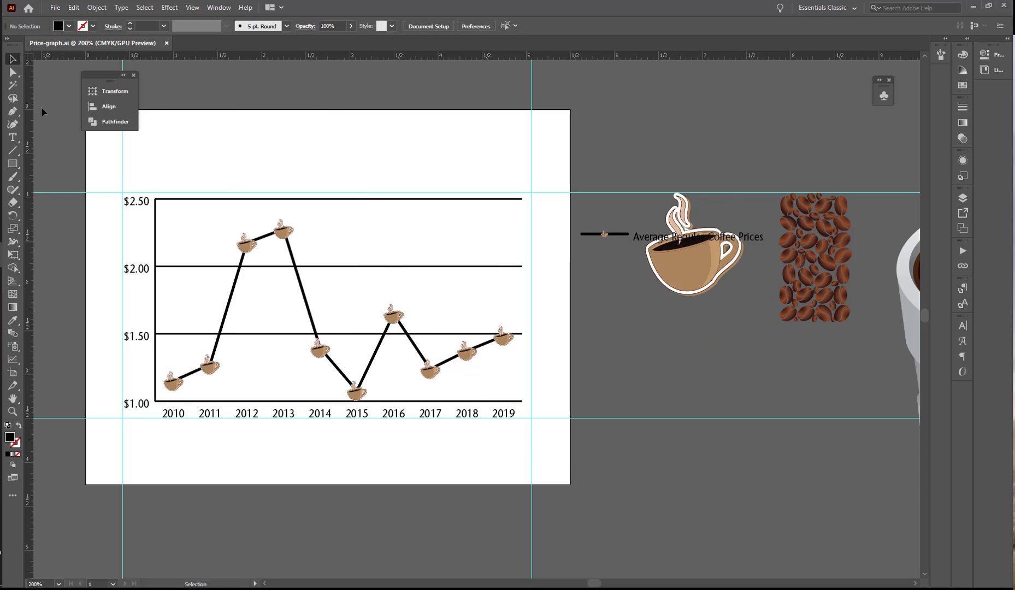
# Step: Set the graph's vertical axis line to a 0.5 pt stroke coloured 21% black (K)
pyautogui.click(13, 73)
pyautogui.click(156, 299)
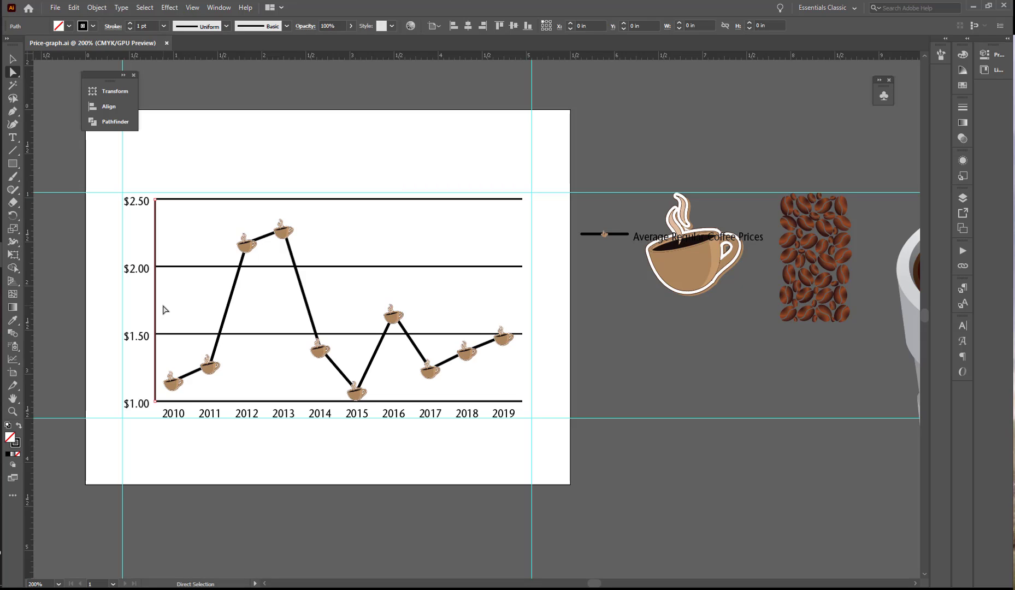
pyautogui.click(163, 27)
pyautogui.click(174, 44)
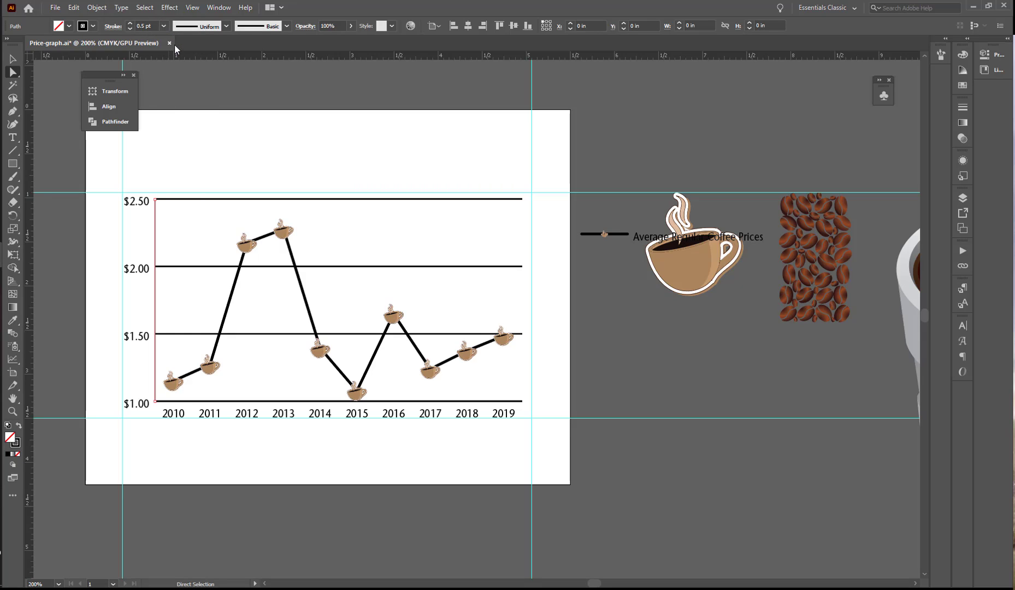
pyautogui.click(963, 55)
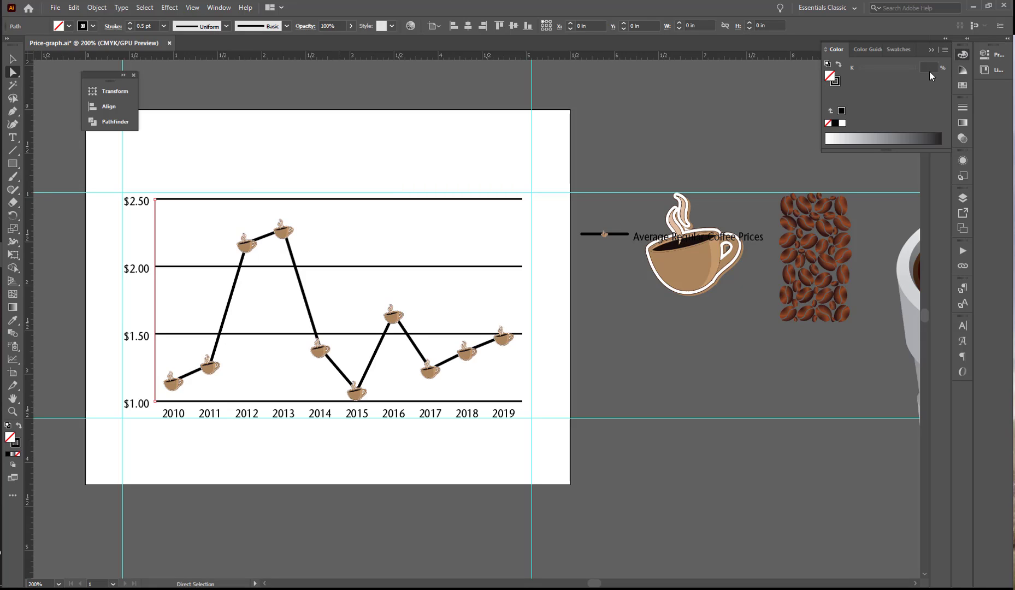
pyautogui.click(838, 81)
pyautogui.moveTo(912, 69); pyautogui.dragTo(871, 74)
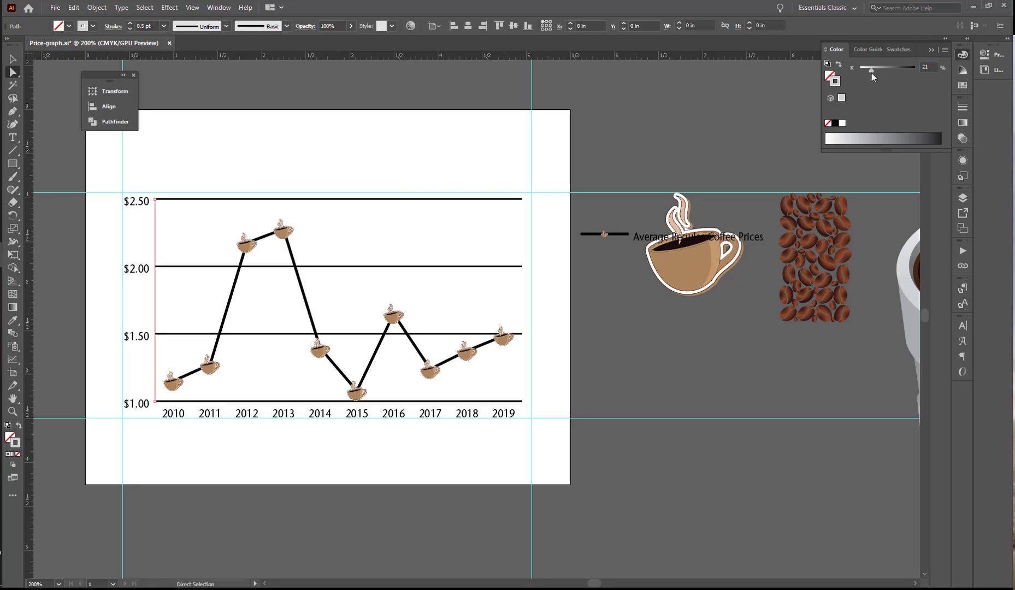
# Step: Select all the price labels and year labels of the graph and fill them with white
pyautogui.scroll(-1, 653, 131)
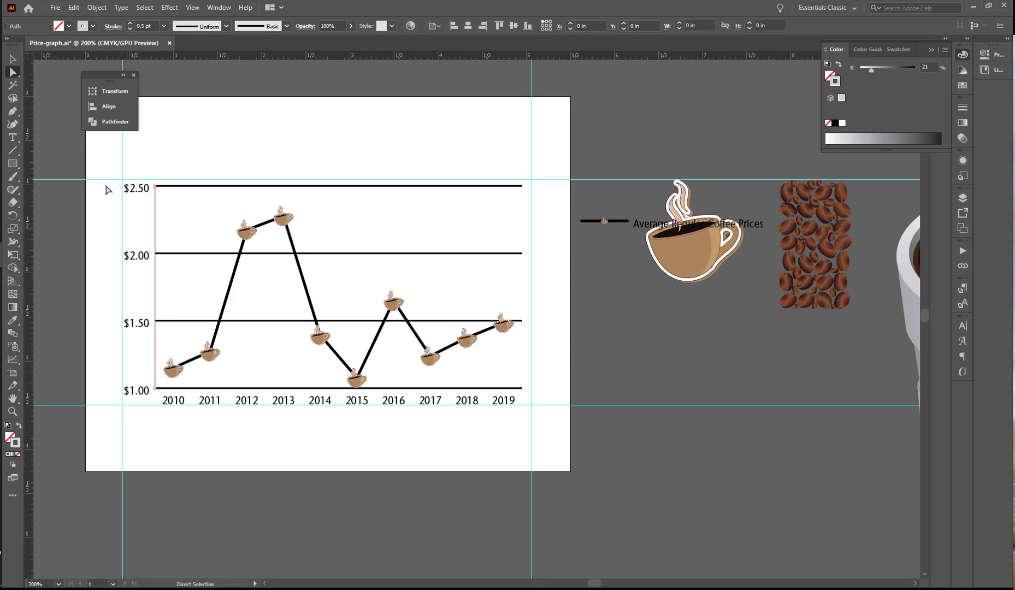
pyautogui.click(125, 190)
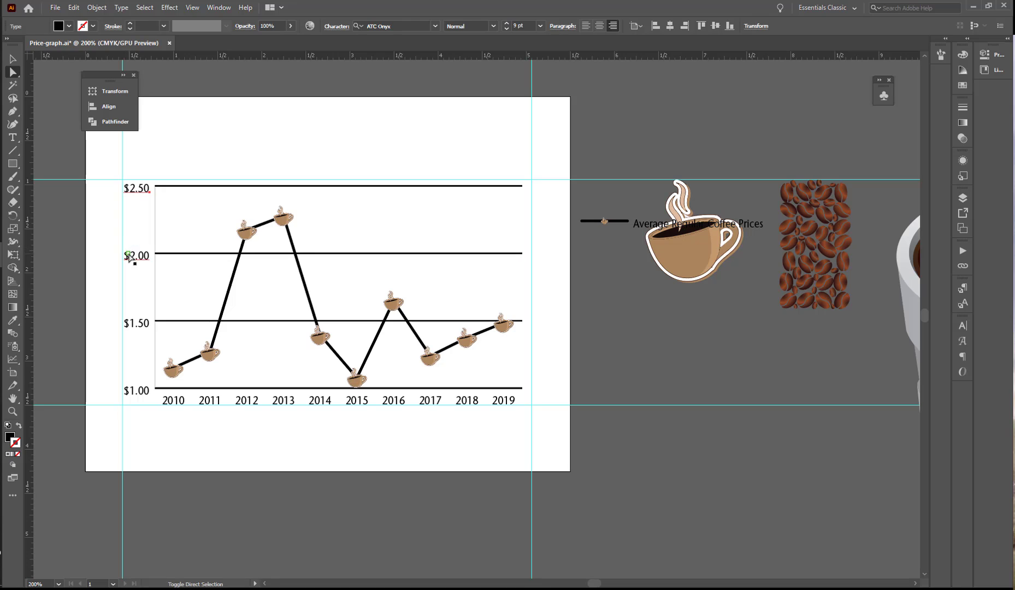
pyautogui.keyDown('shift'); pyautogui.click(129, 259); pyautogui.keyUp('shift')
pyautogui.keyDown('shift'); pyautogui.click(132, 324); pyautogui.keyUp('shift')
pyautogui.keyDown('shift'); pyautogui.click(141, 391); pyautogui.keyUp('shift')
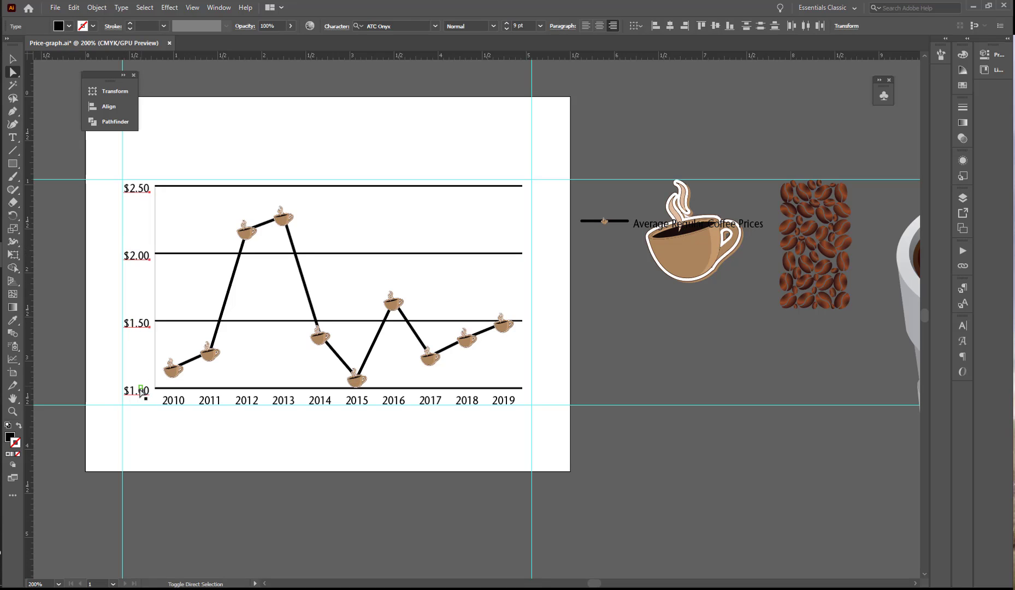
pyautogui.keyDown('shift'); pyautogui.click(175, 405); pyautogui.keyUp('shift')
pyautogui.keyDown('shift'); pyautogui.click(210, 406); pyautogui.keyUp('shift')
pyautogui.keyDown('shift'); pyautogui.click(249, 404); pyautogui.keyUp('shift')
pyautogui.keyDown('shift'); pyautogui.click(287, 405); pyautogui.keyUp('shift')
pyautogui.keyDown('shift'); pyautogui.click(320, 407); pyautogui.keyUp('shift')
pyautogui.keyDown('shift'); pyautogui.click(360, 407); pyautogui.keyUp('shift')
pyautogui.moveTo(361, 404); pyautogui.dragTo(359, 405)
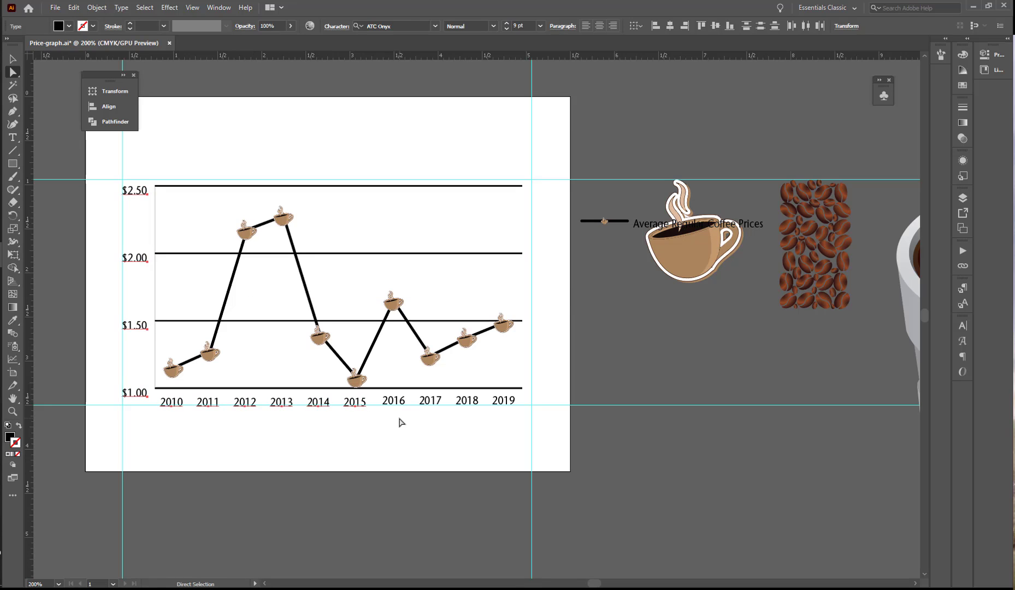
pyautogui.hotkey('ctrl', 'z')
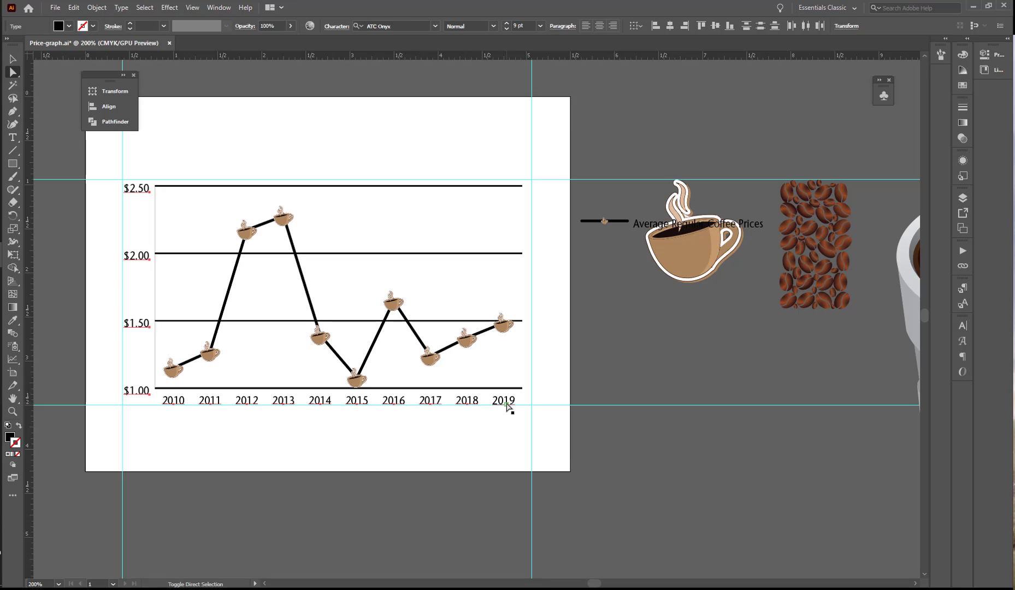
pyautogui.click(58, 27)
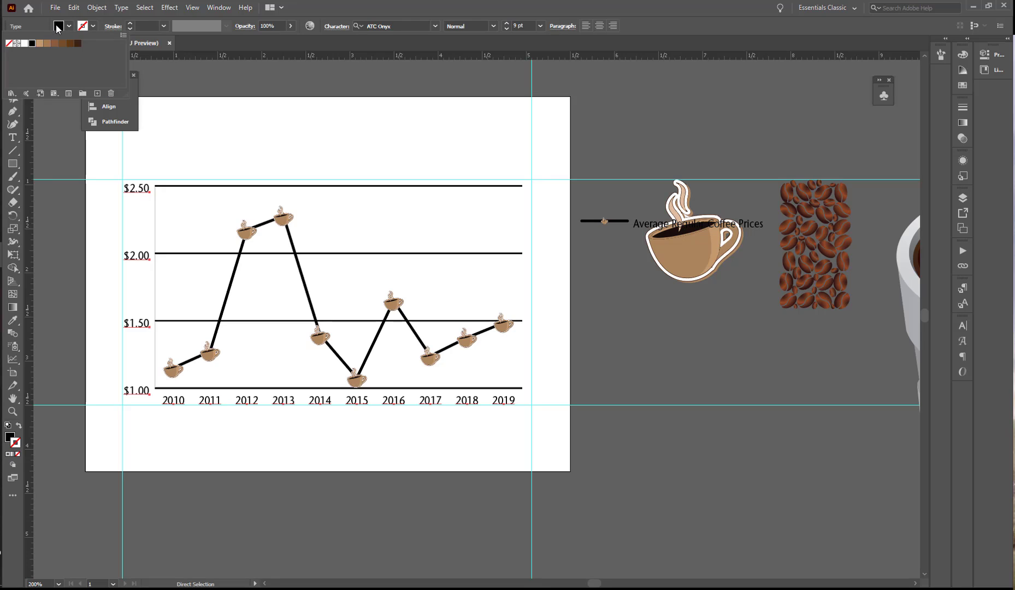
pyautogui.click(24, 44)
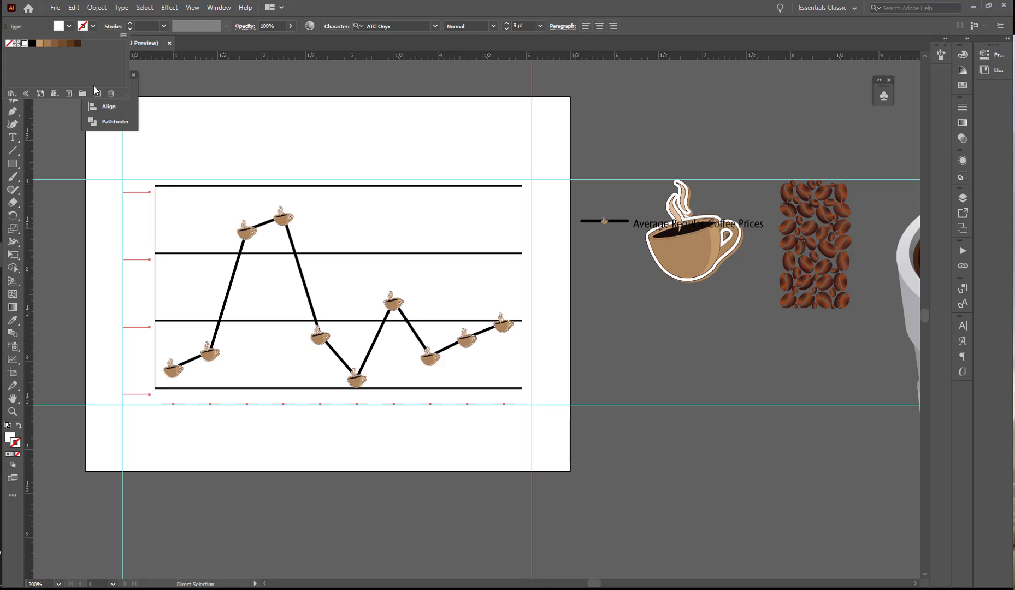
# Step: Select all the line segments joining the coffee cup markers and give them a 1.5 pt white stroke
pyautogui.click(187, 367)
pyautogui.click(187, 367)
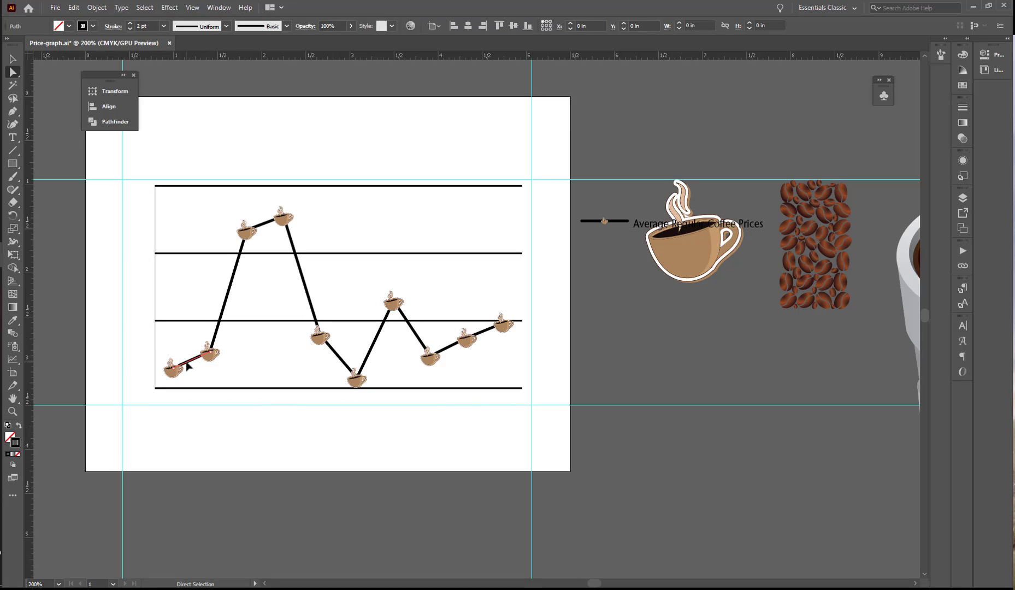
pyautogui.keyDown('shift'); pyautogui.click(215, 337); pyautogui.keyUp('shift')
pyautogui.keyDown('shift'); pyautogui.click(276, 218); pyautogui.keyUp('shift')
pyautogui.keyDown('shift'); pyautogui.click(306, 287); pyautogui.keyUp('shift')
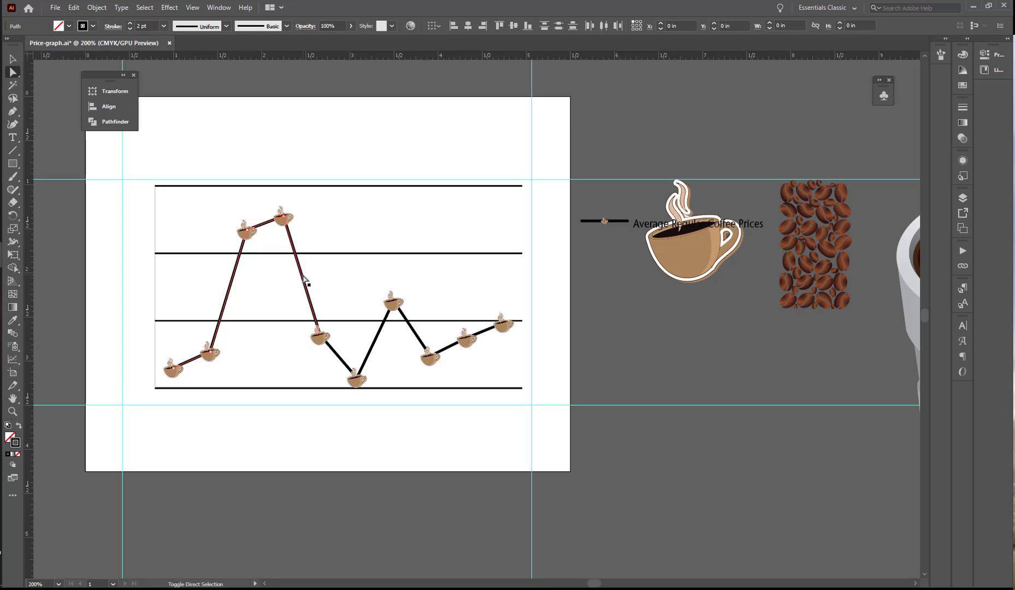
pyautogui.keyDown('shift'); pyautogui.click(342, 360); pyautogui.keyUp('shift')
pyautogui.keyDown('shift'); pyautogui.click(367, 355); pyautogui.keyUp('shift')
pyautogui.keyDown('shift'); pyautogui.click(422, 345); pyautogui.keyUp('shift')
pyautogui.keyDown('shift'); pyautogui.click(445, 350); pyautogui.keyUp('shift')
pyautogui.keyDown('shift'); pyautogui.click(482, 333); pyautogui.keyUp('shift')
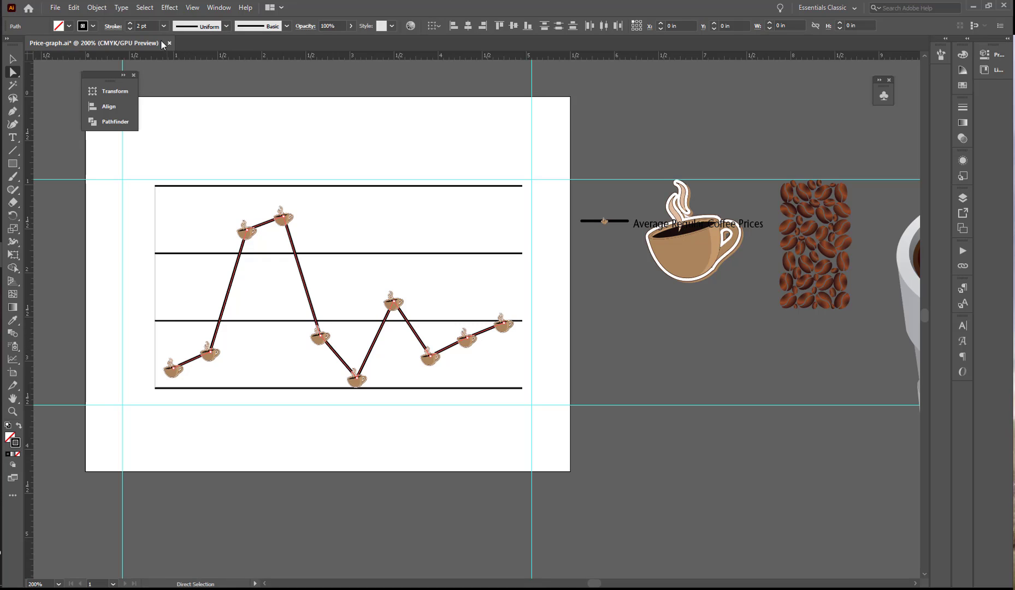
pyautogui.click(152, 26)
pyautogui.write('1.5')
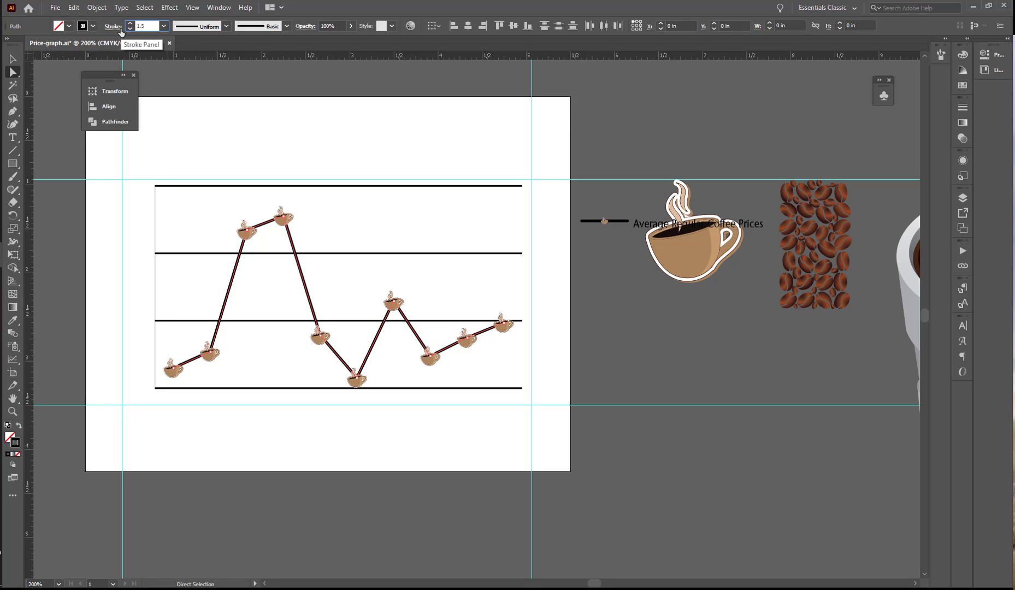
pyautogui.click(92, 28)
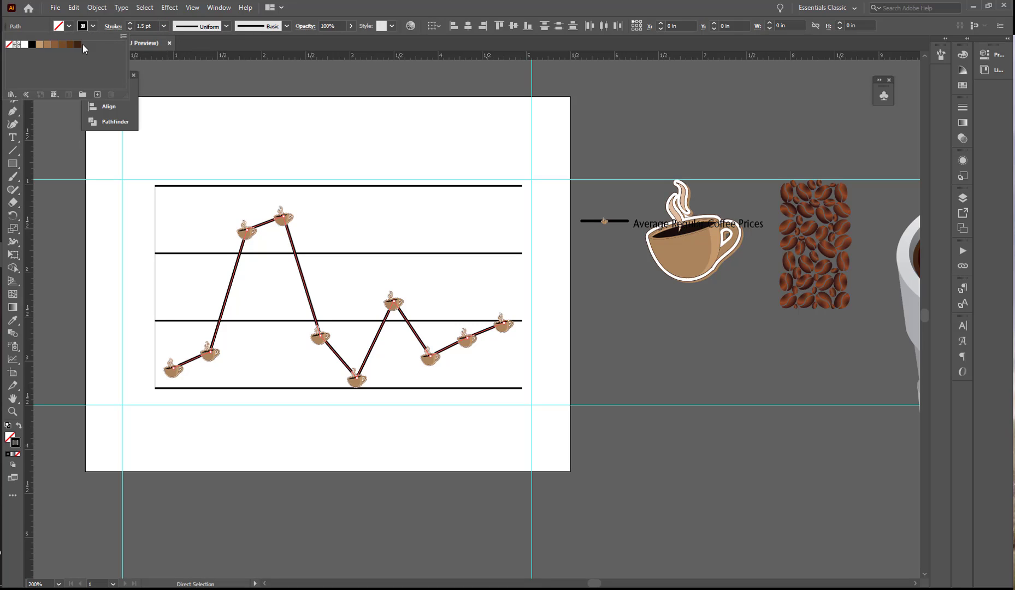
pyautogui.click(24, 45)
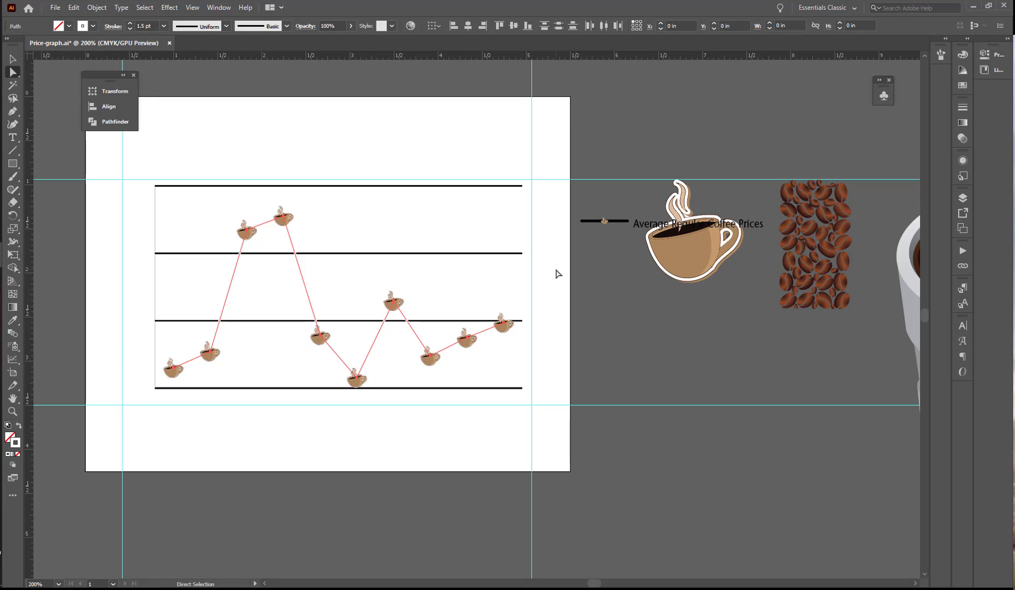
# Step: Show the Heading and Background layers and hide the Design Elements layer
pyautogui.click(963, 200)
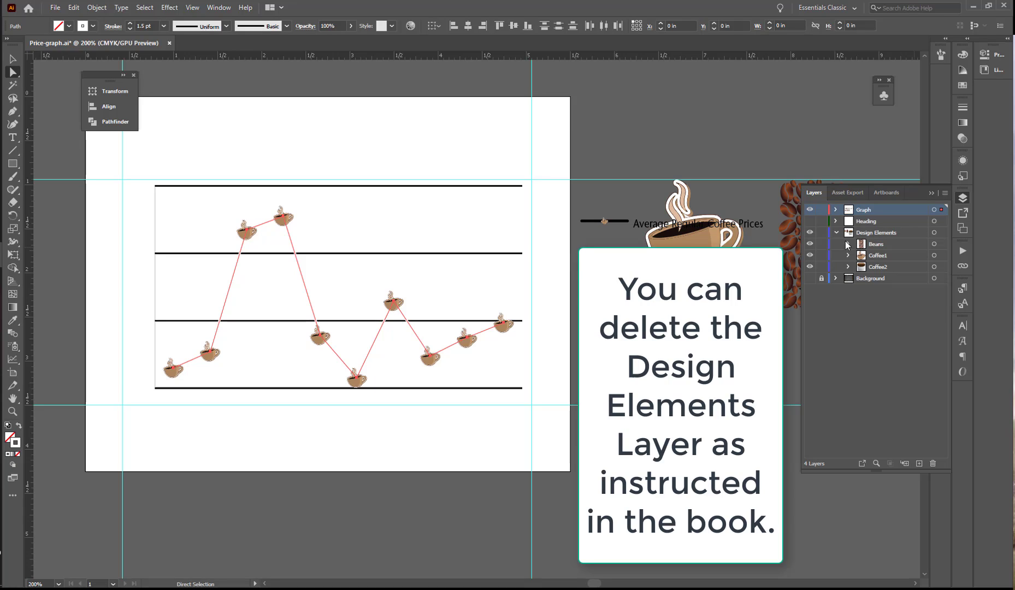
pyautogui.click(810, 221)
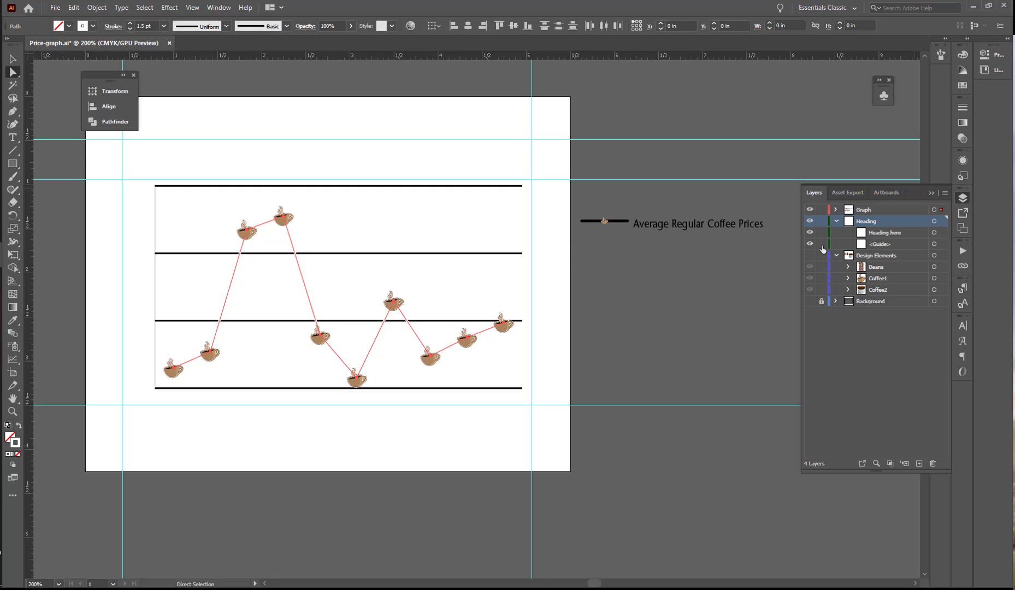
pyautogui.click(810, 301)
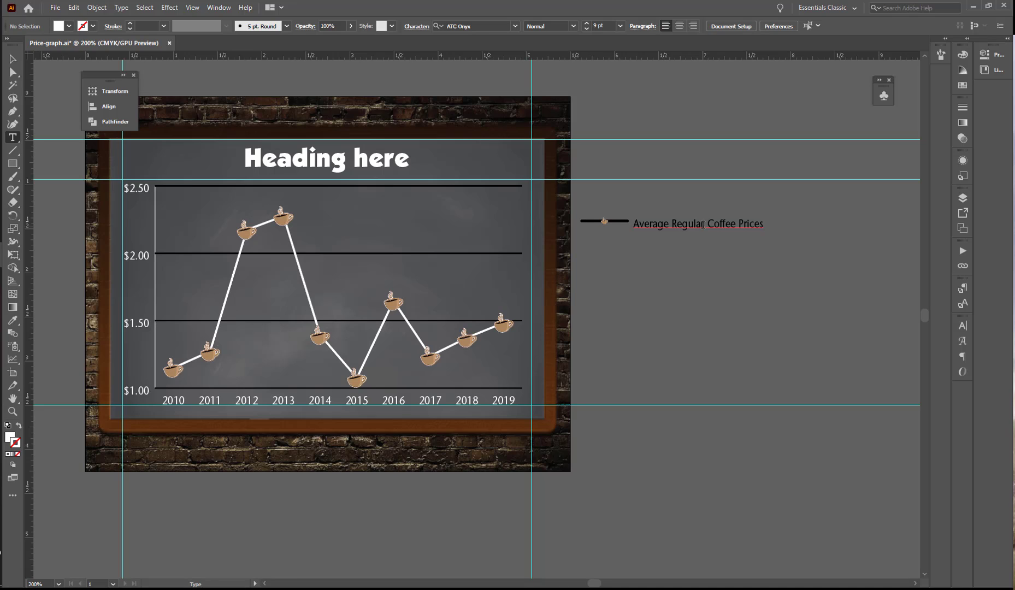
# Step: Replace the placeholder heading above the graph with the legend's text, Average Regular Coffee Prices
pyautogui.doubleClick(703, 224)
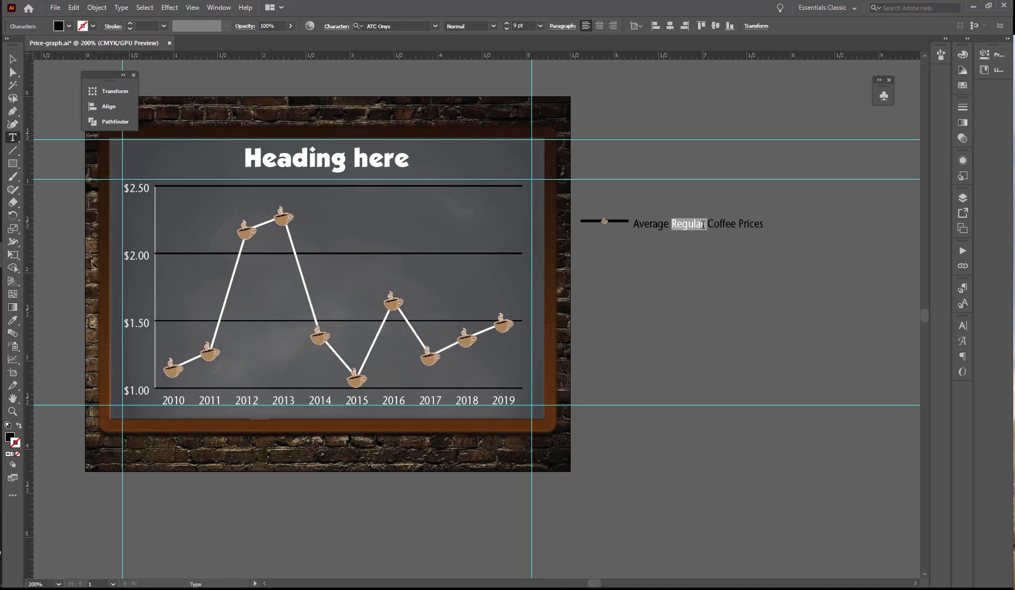
pyautogui.click(703, 225)
pyautogui.tripleClick(703, 225)
pyautogui.hotkey('ctrl', 'c')
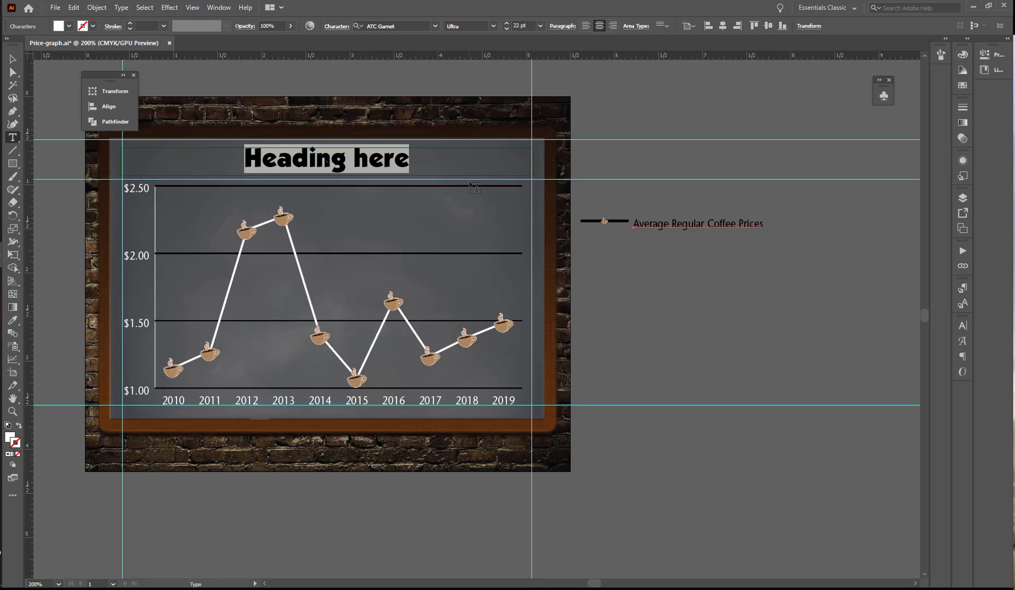
pyautogui.write('Averag')
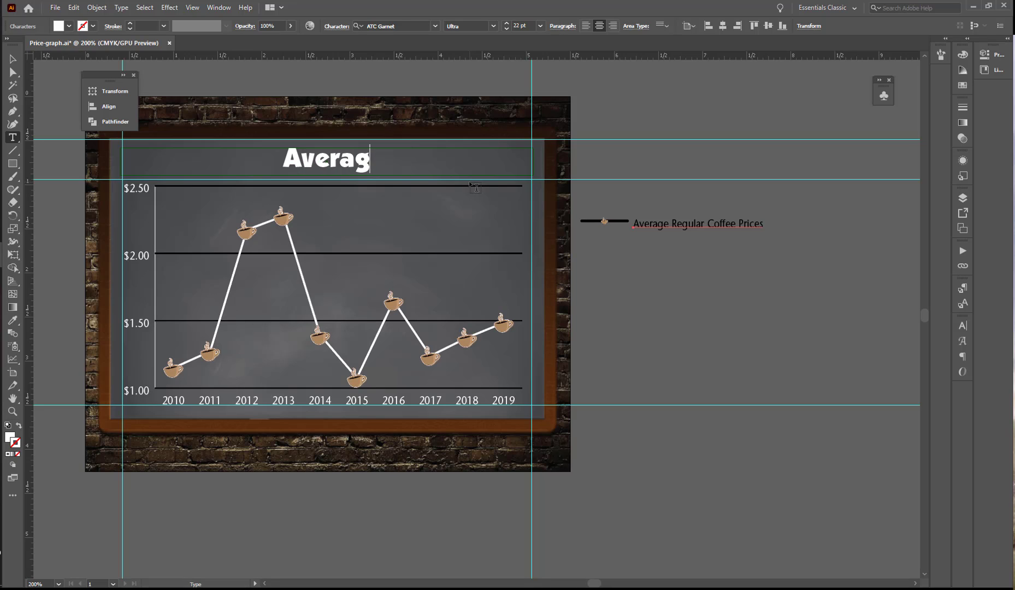
pyautogui.write('e Regula')
pyautogui.press('BackSpace')
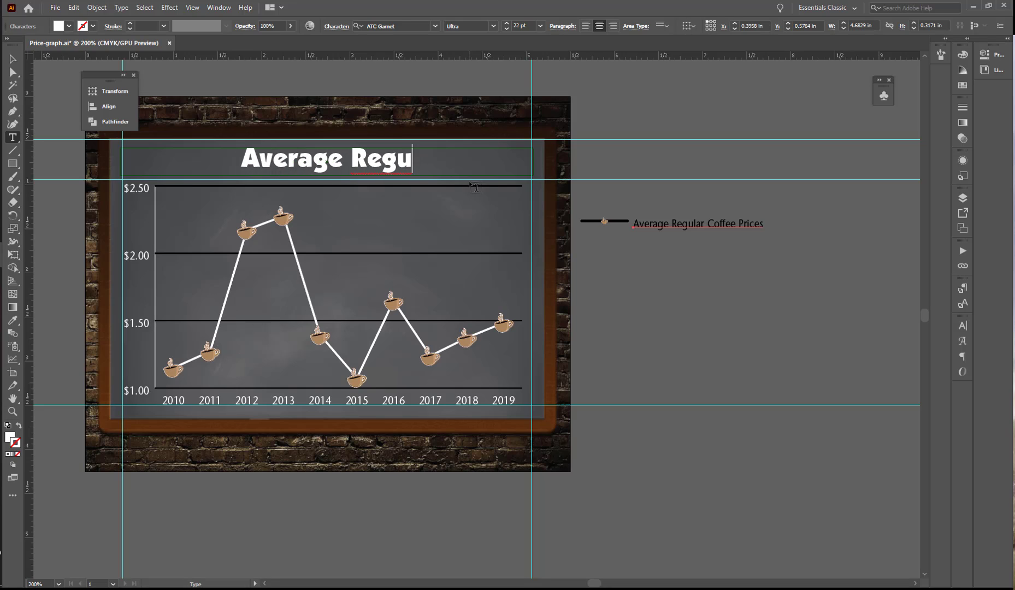
pyautogui.write('lar Cof')
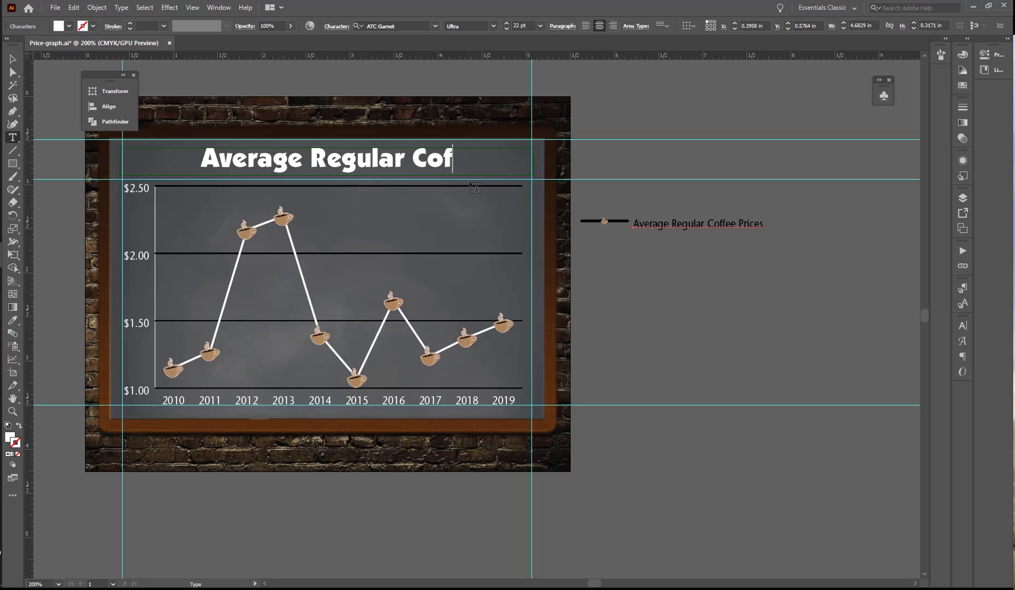
pyautogui.write('fee Prices')
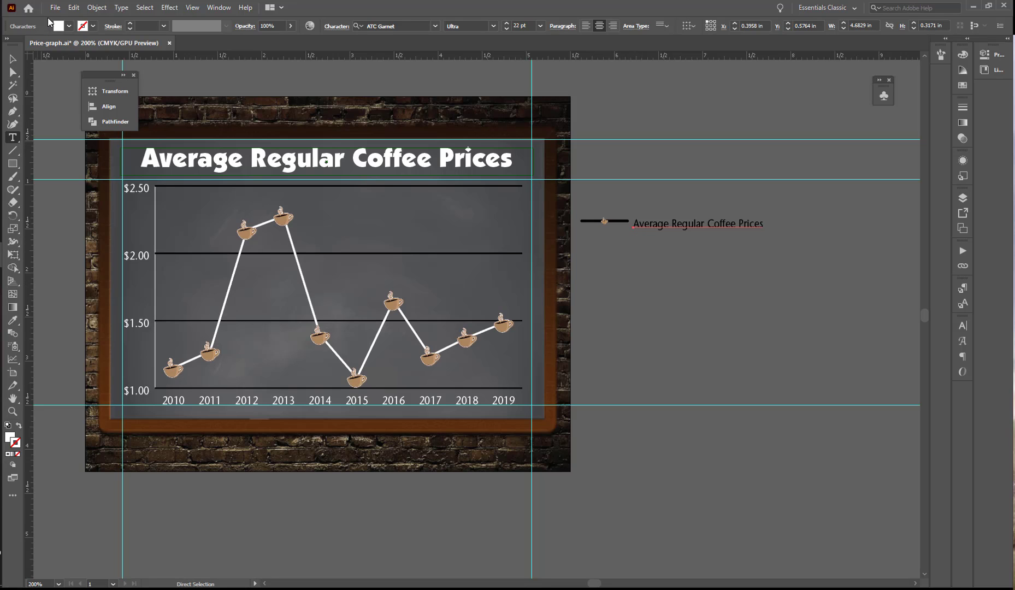
# Step: Deselect the heading text and save the document
pyautogui.keyDown('ctrl'); pyautogui.click(46, 110); pyautogui.keyUp('ctrl')
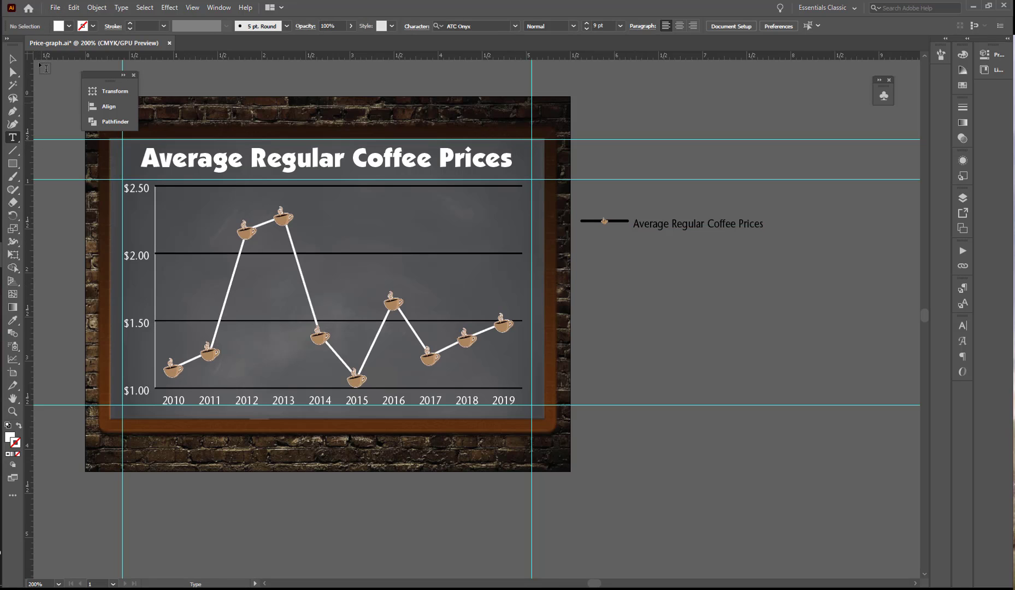
pyautogui.click(55, 7)
pyautogui.click(78, 97)
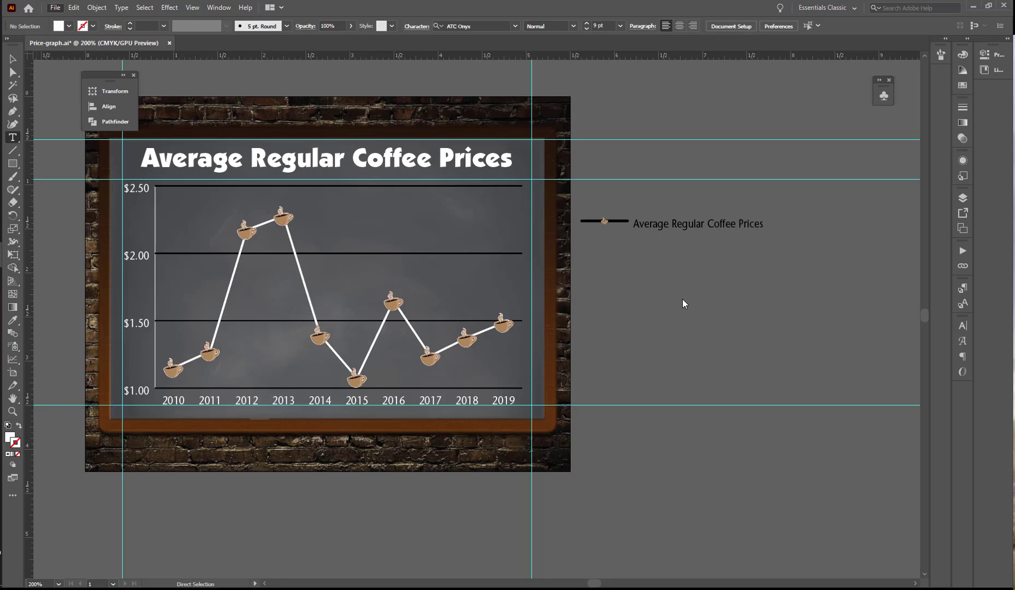